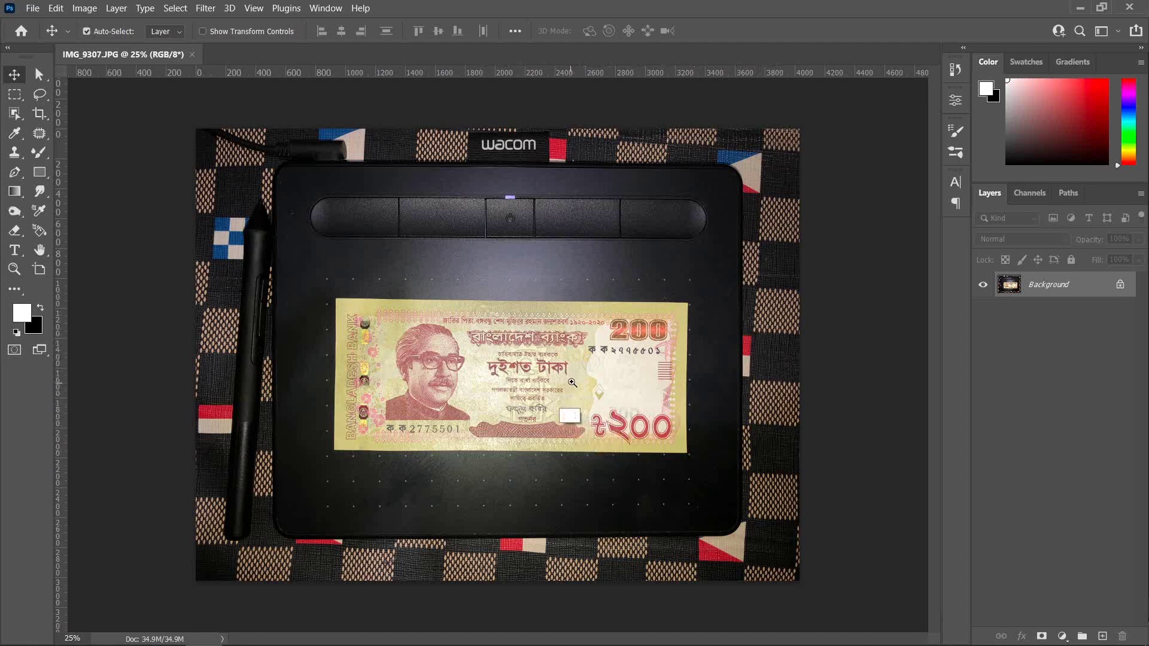
# - Examine the 200 taka banknote in the photo up close and within the whole image
pyautogui.scroll(2, 608, 426)
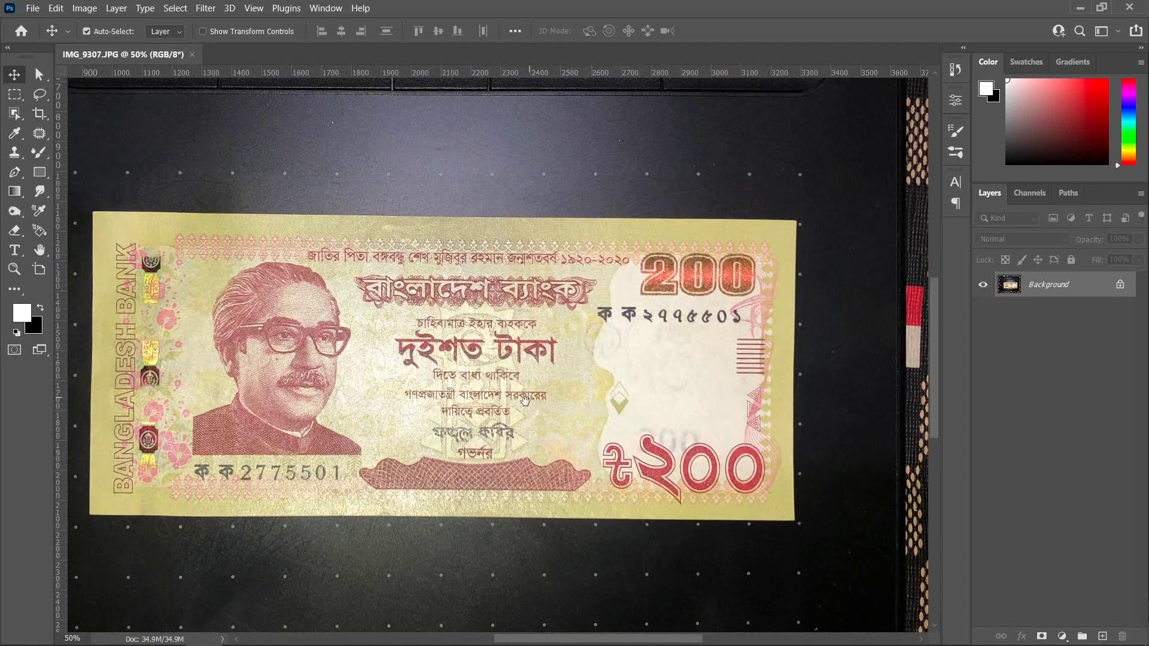
pyautogui.hscroll(-2, 557, 431)
pyautogui.scroll(-1, 556, 430)
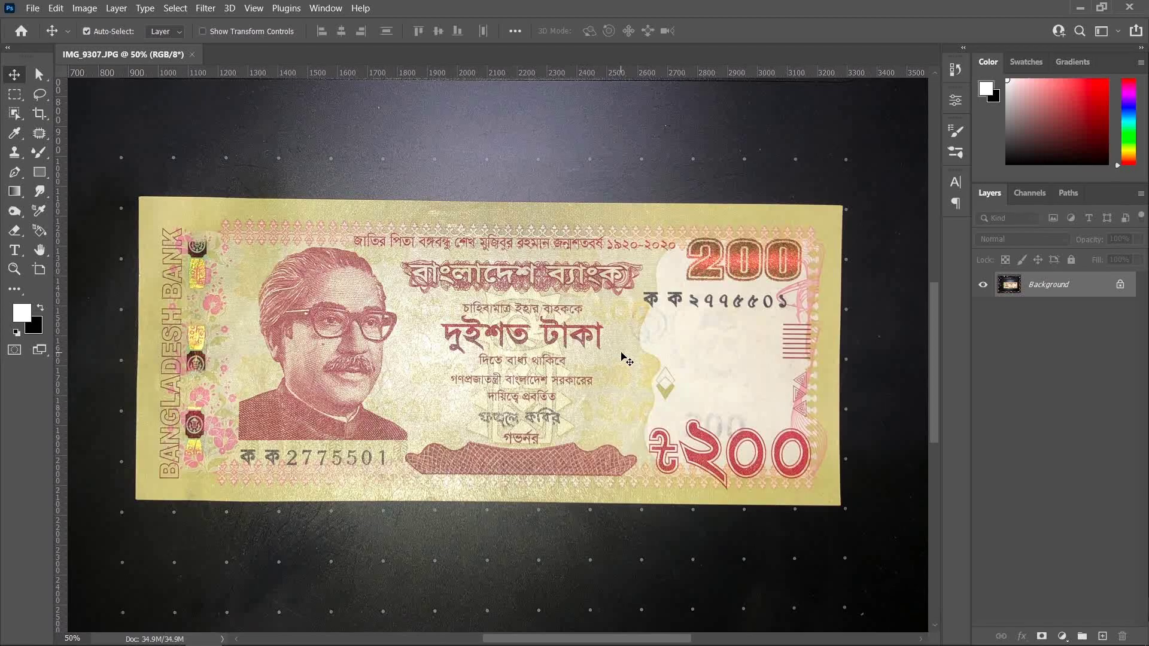
pyautogui.scroll(-2, 623, 358)
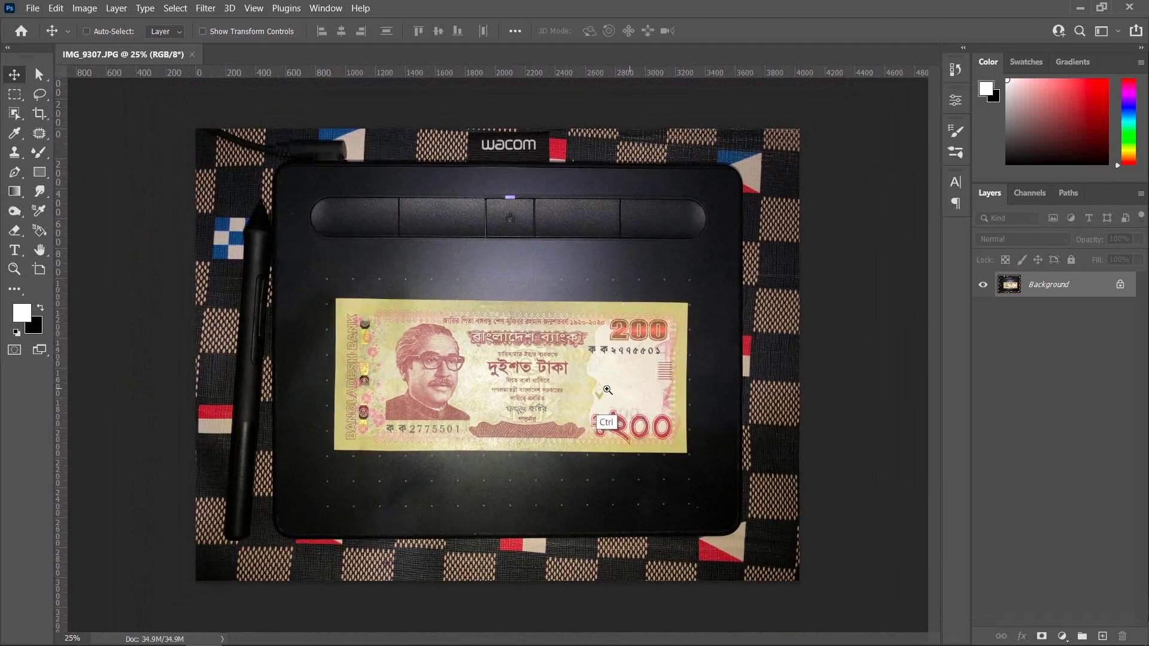
pyautogui.scroll(2, 600, 413)
pyautogui.hscroll(-2, 600, 413)
pyautogui.scroll(-1, 599, 413)
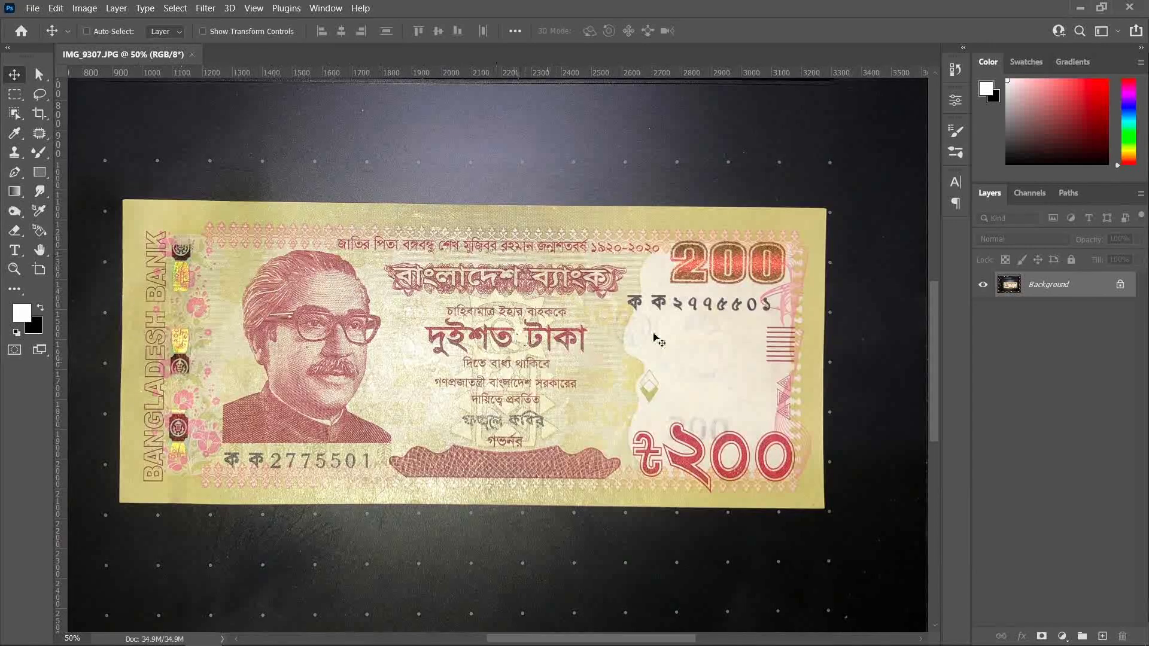
pyautogui.hotkey('ctrl', '0')
# - Try to select the banknote automatically with Select Subject, and clear the selection
pyautogui.click(13, 114)
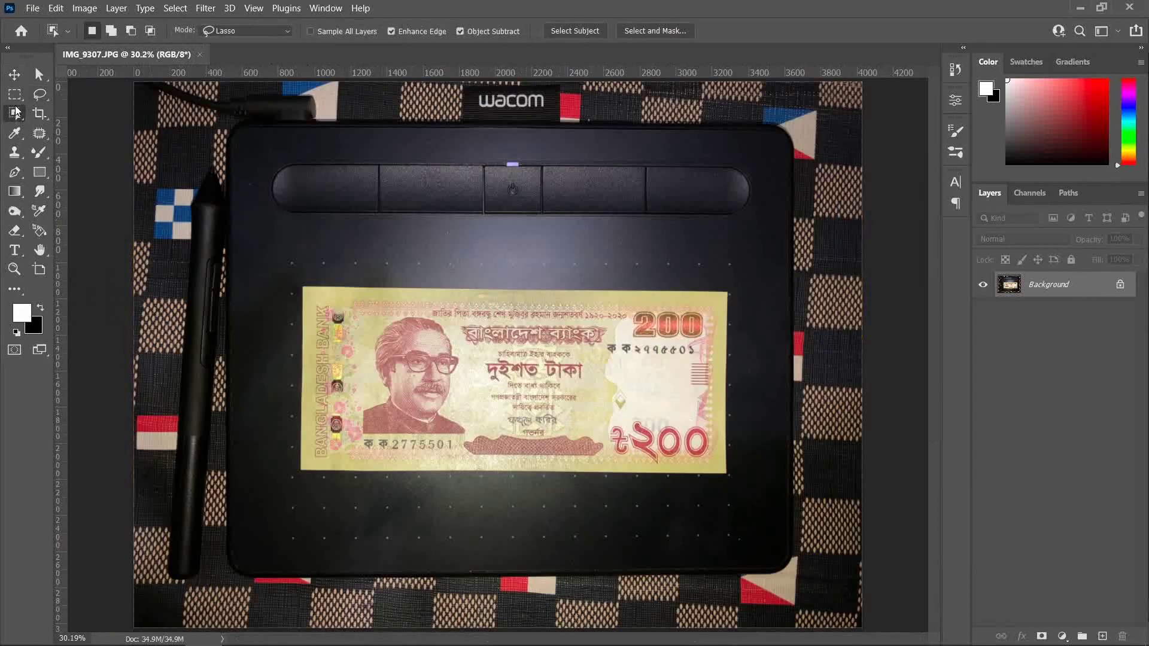
pyautogui.click(574, 30)
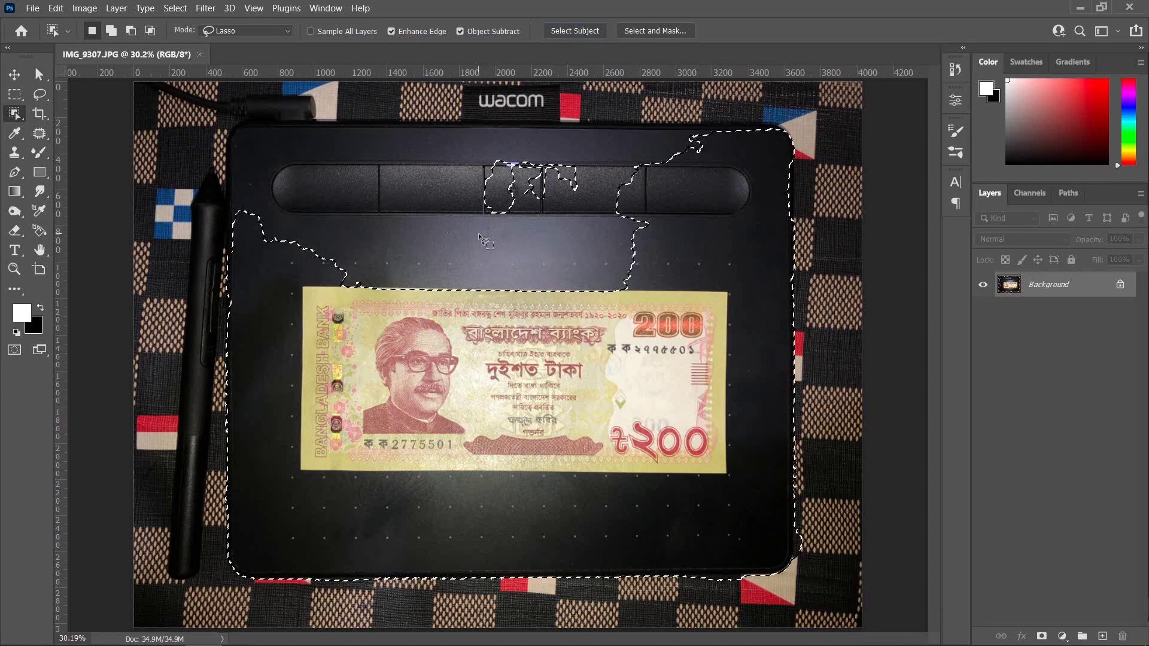
pyautogui.click(482, 256)
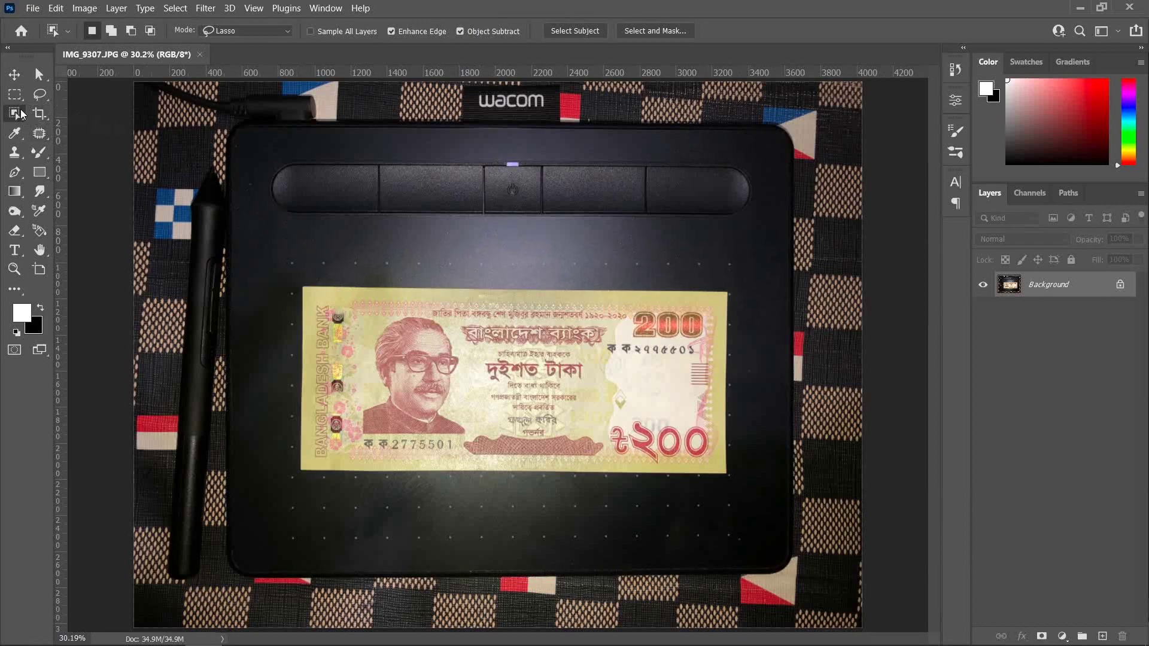
# - Select the banknote by outlining it with the Object Selection tool in Lasso mode
pyautogui.rightClick(16, 118)
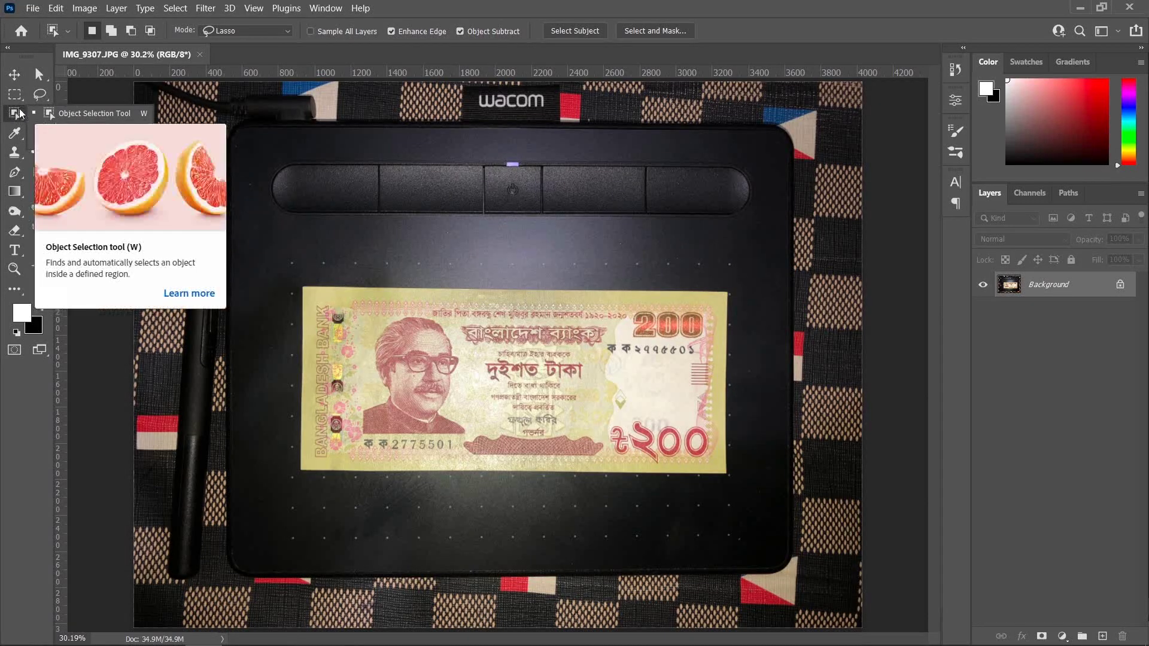
pyautogui.click(88, 115)
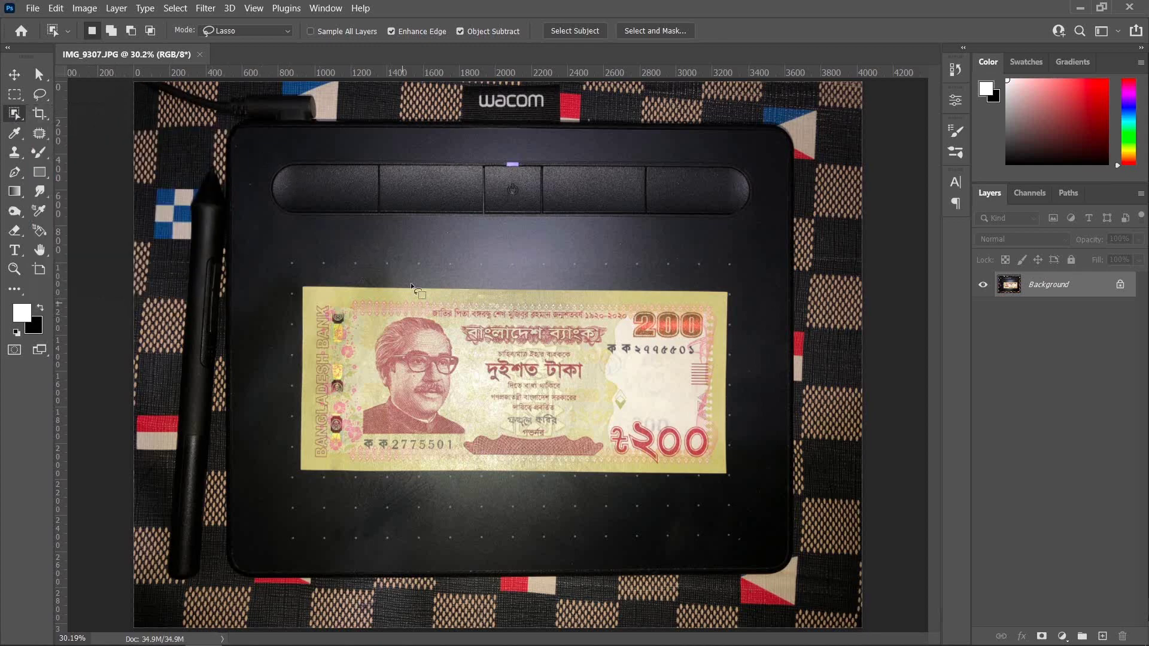
pyautogui.click(251, 31)
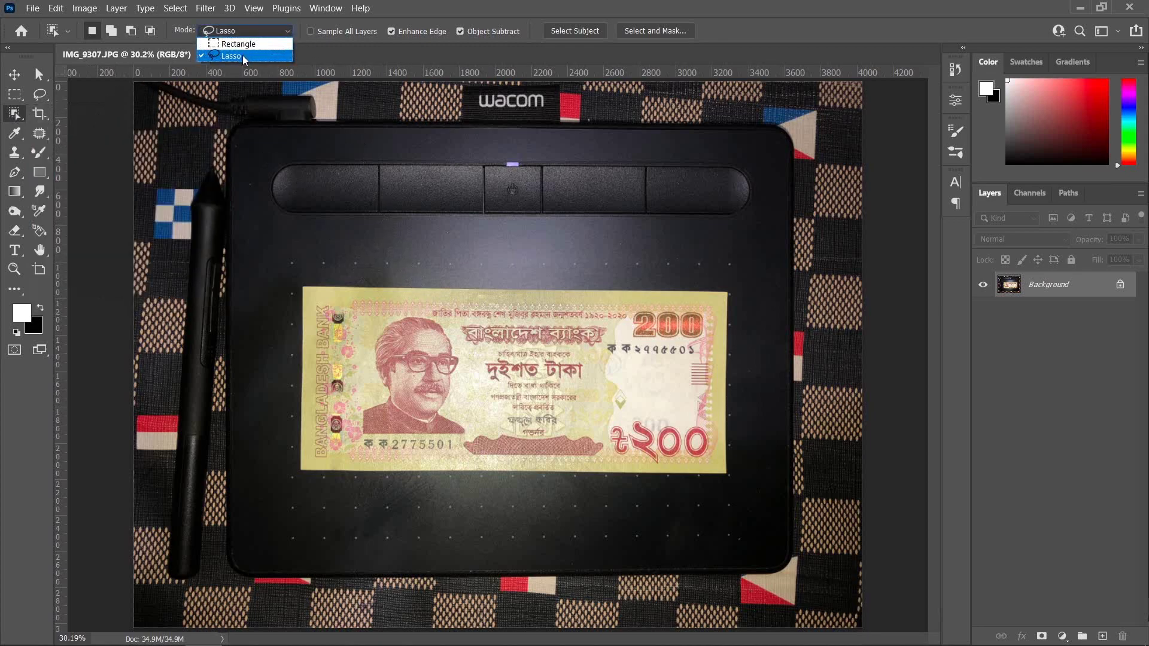
pyautogui.click(431, 9)
pyautogui.moveTo(289, 272)
pyautogui.mouseDown()
pyautogui.moveTo(647, 256)
pyautogui.moveTo(706, 266)
pyautogui.moveTo(735, 283)
pyautogui.moveTo(752, 333)
pyautogui.moveTo(761, 434)
pyautogui.moveTo(747, 485)
pyautogui.moveTo(692, 501)
pyautogui.moveTo(461, 501)
pyautogui.moveTo(286, 485)
pyautogui.moveTo(270, 421)
pyautogui.moveTo(288, 272)
pyautogui.mouseUp()
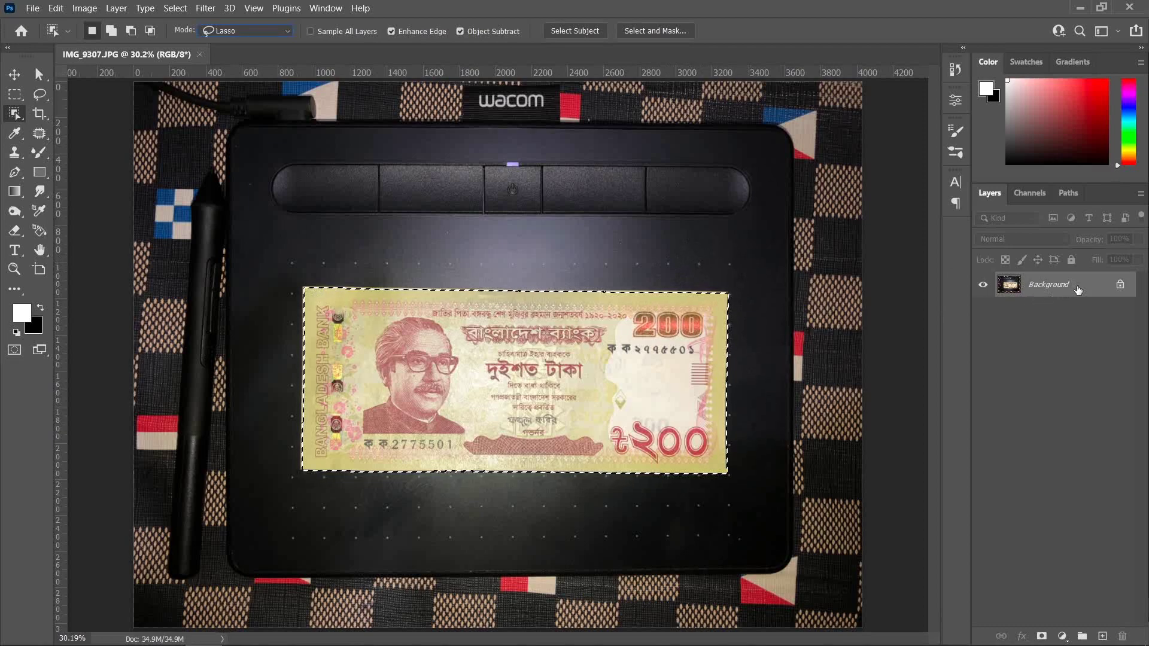
# - Duplicate the whole Background layer and delete the copy
pyautogui.moveTo(1086, 280); pyautogui.dragTo(1103, 634)
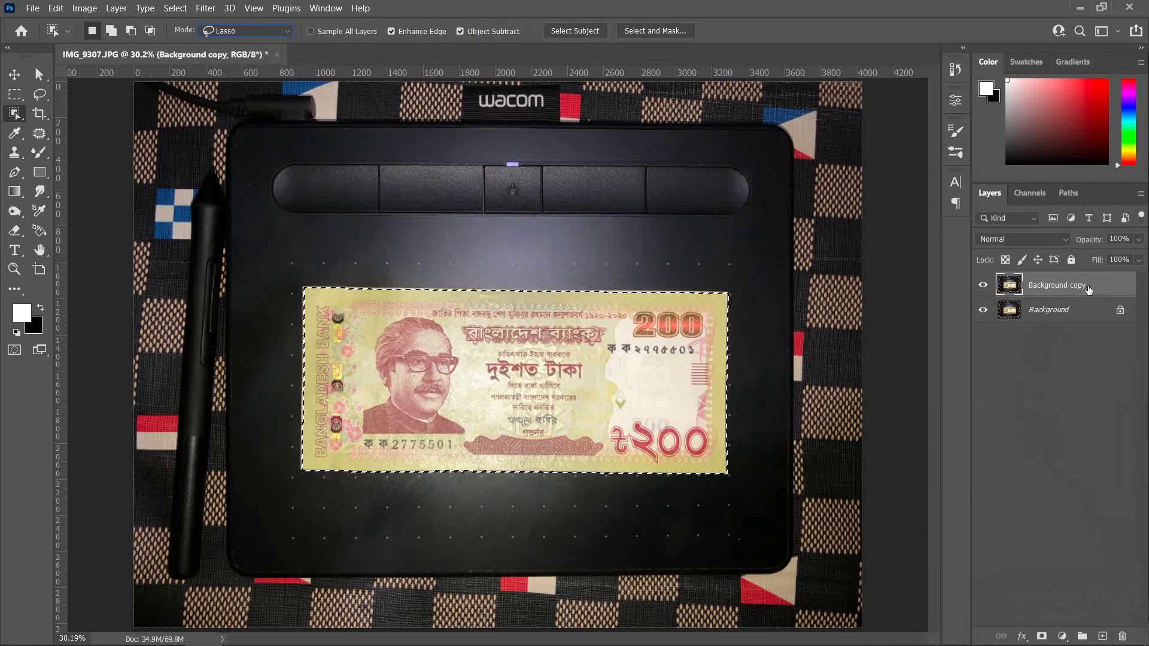
pyautogui.click(1122, 636)
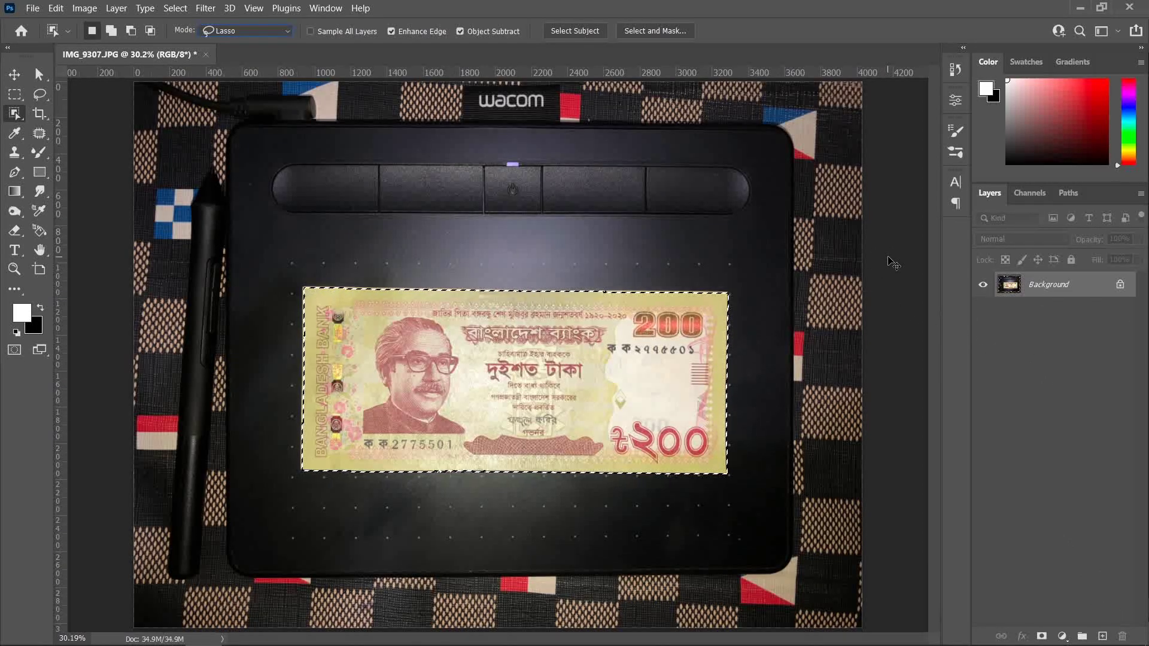
# - Copy the selected banknote to a new layer and hide the Background layer
pyautogui.hotkey('ctrl', 'j')
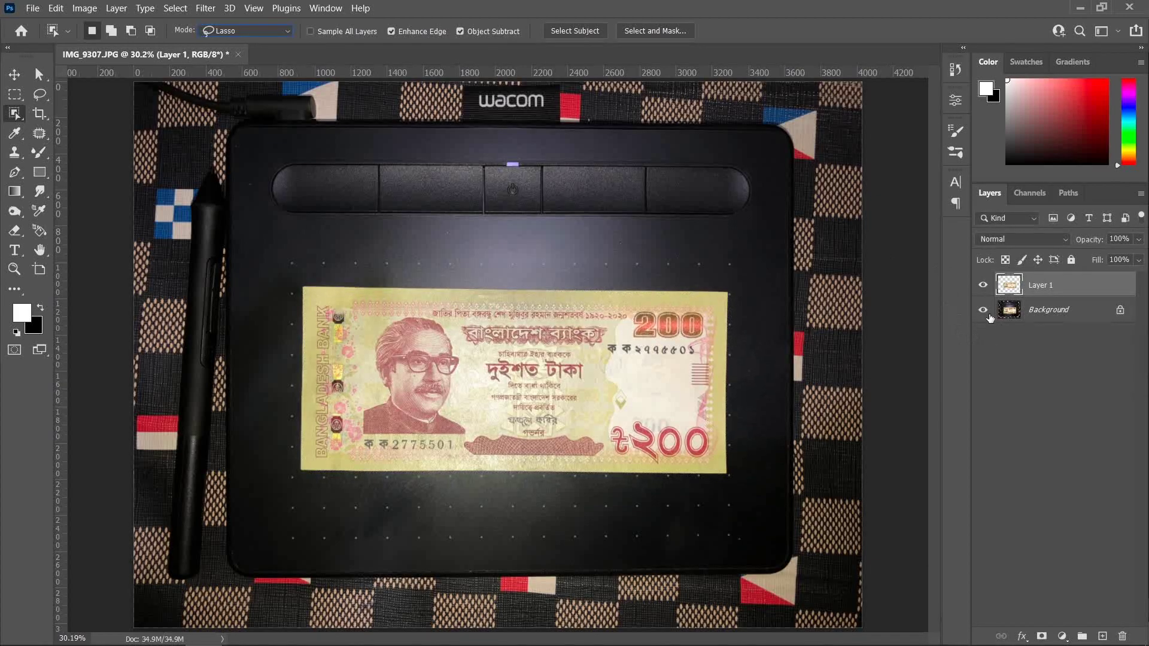
pyautogui.click(983, 309)
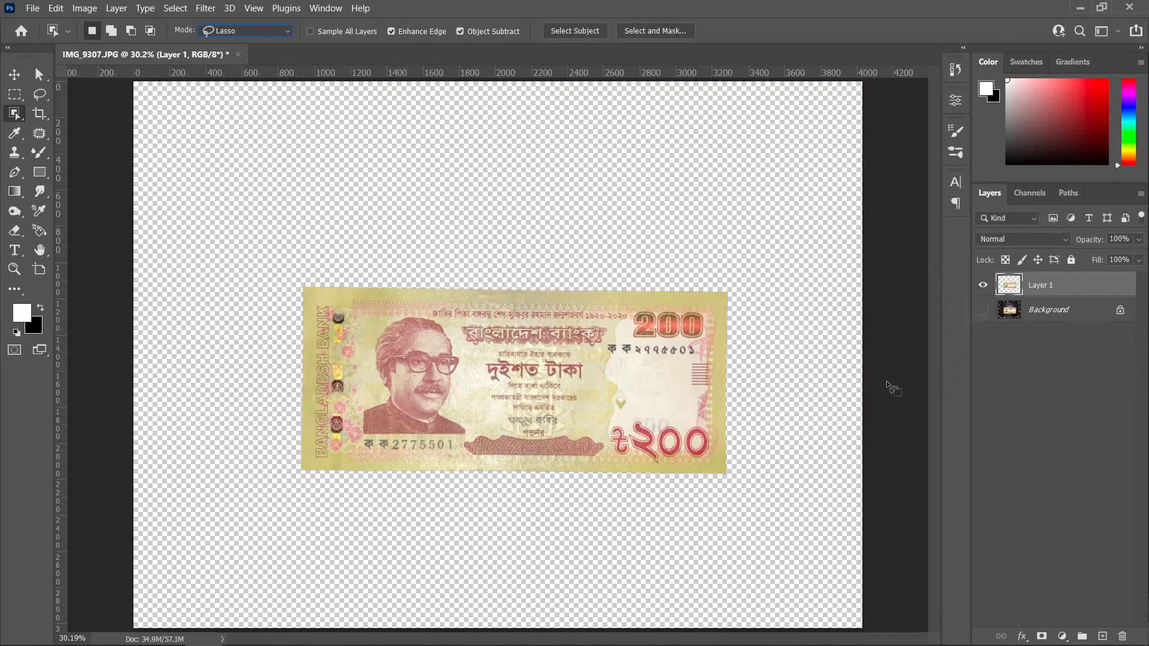
# - Draw a rectangular marquee selection around the cut-out banknote, leaving a small transparent margin on all sides
pyautogui.click(14, 94)
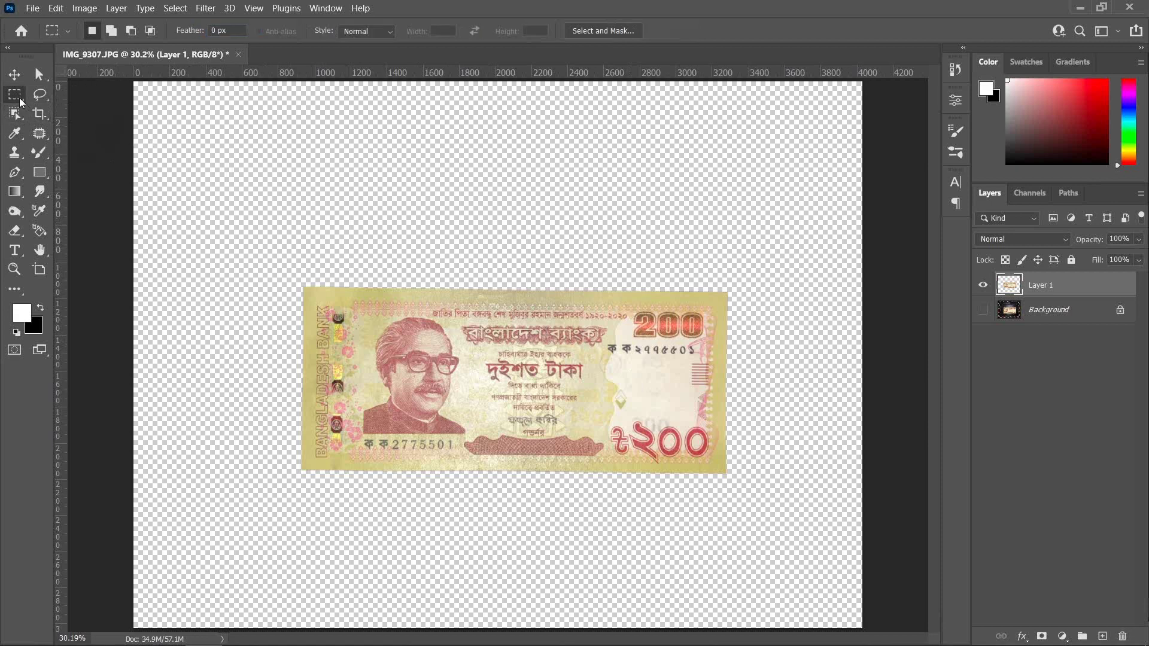
pyautogui.rightClick(18, 97)
pyautogui.click(62, 95)
pyautogui.rightClick(16, 95)
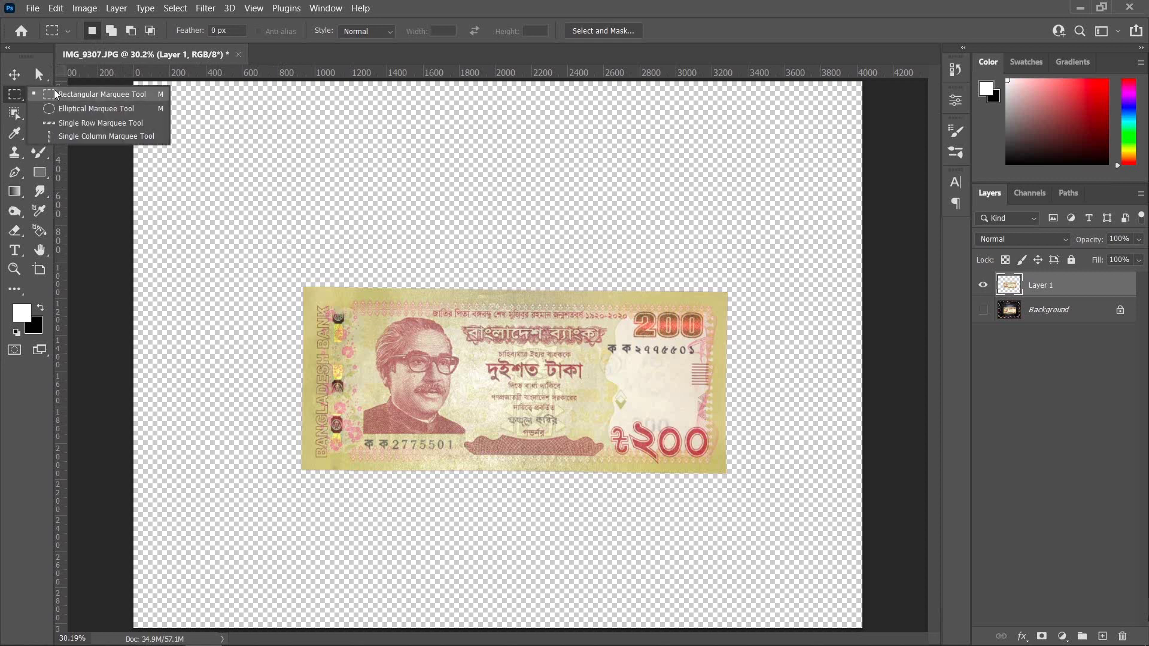
pyautogui.click(103, 93)
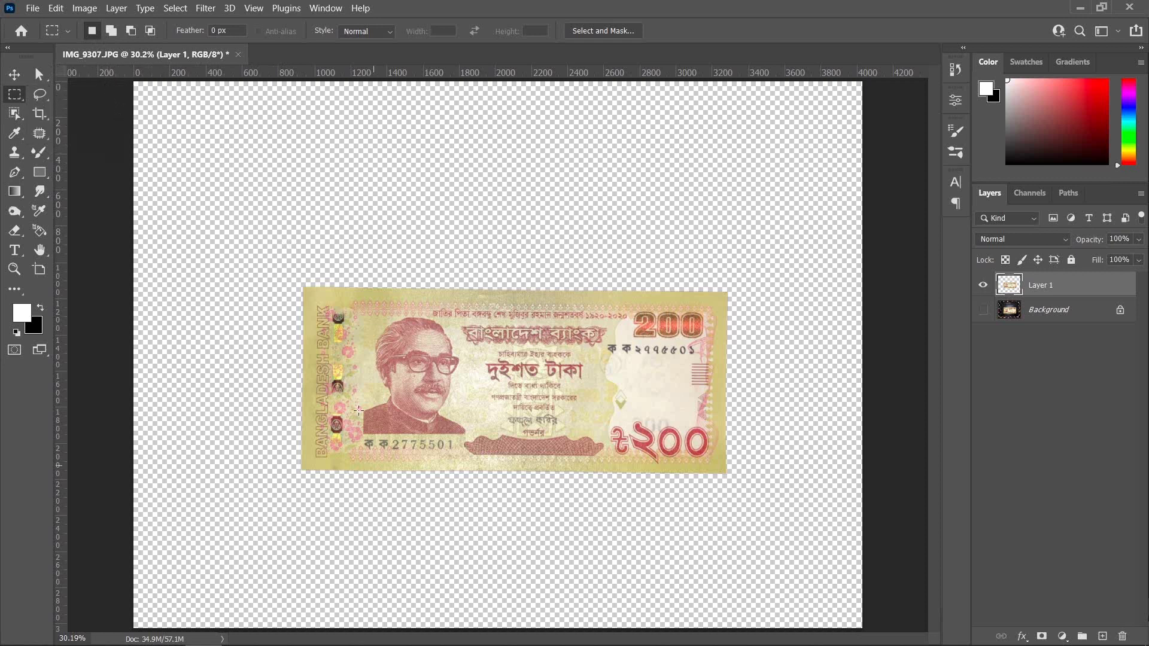
pyautogui.moveTo(280, 264); pyautogui.dragTo(749, 497)
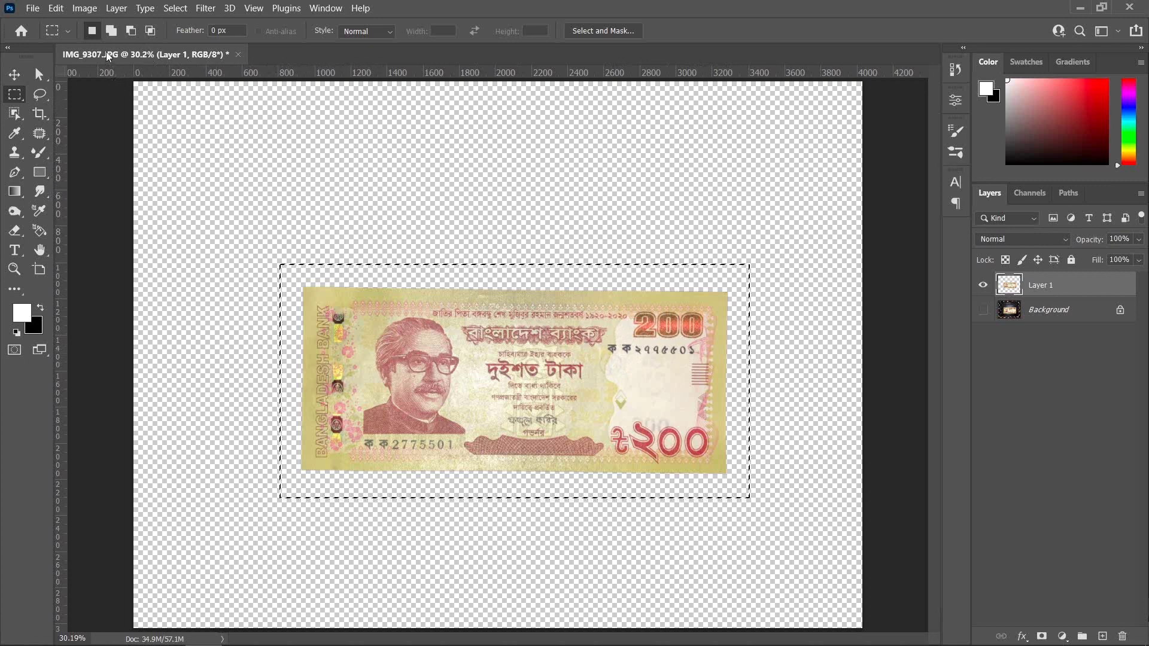
# - Define the selected banknote area as a pattern named "200 Takar Note"
pyautogui.click(55, 8)
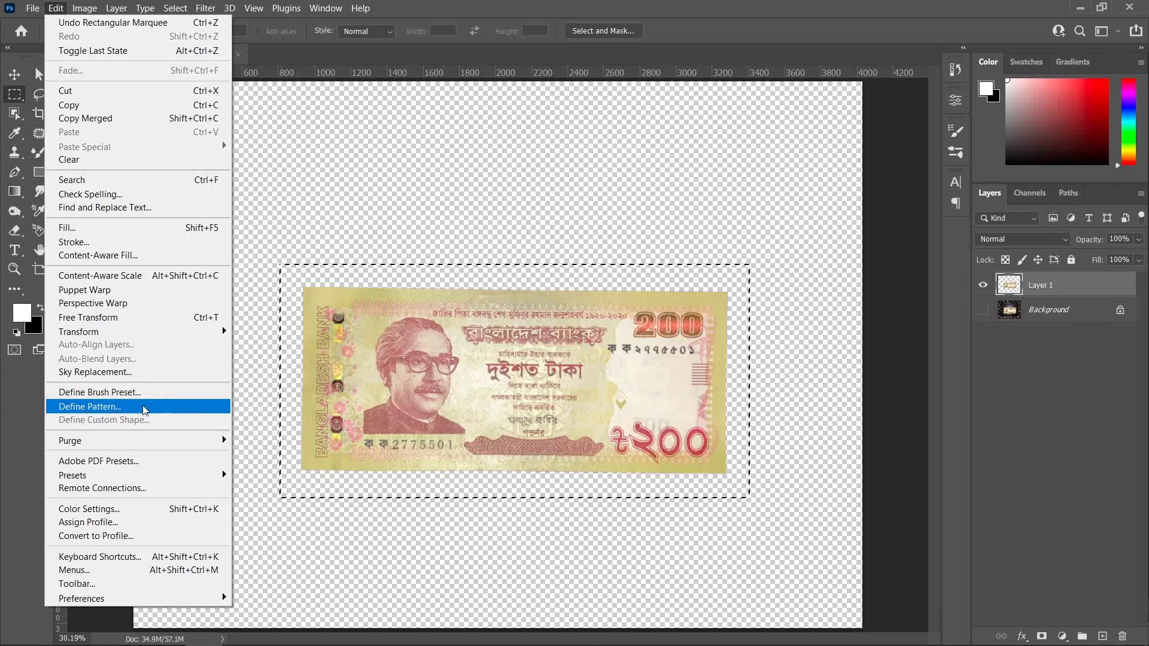
pyautogui.click(135, 409)
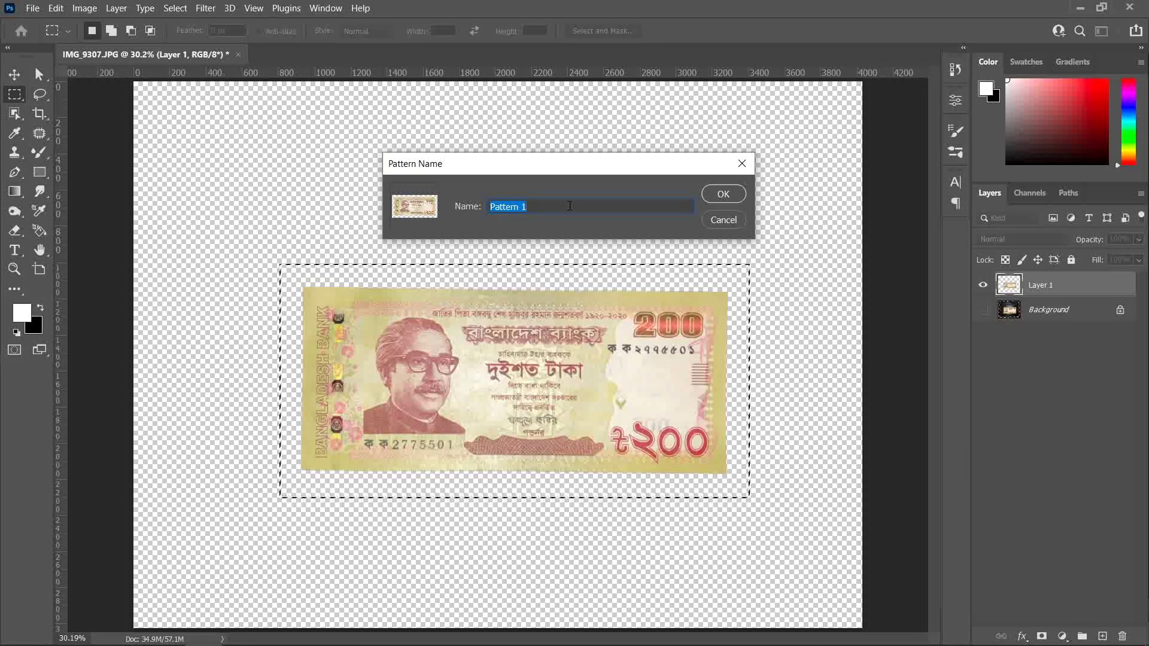
pyautogui.write('2')
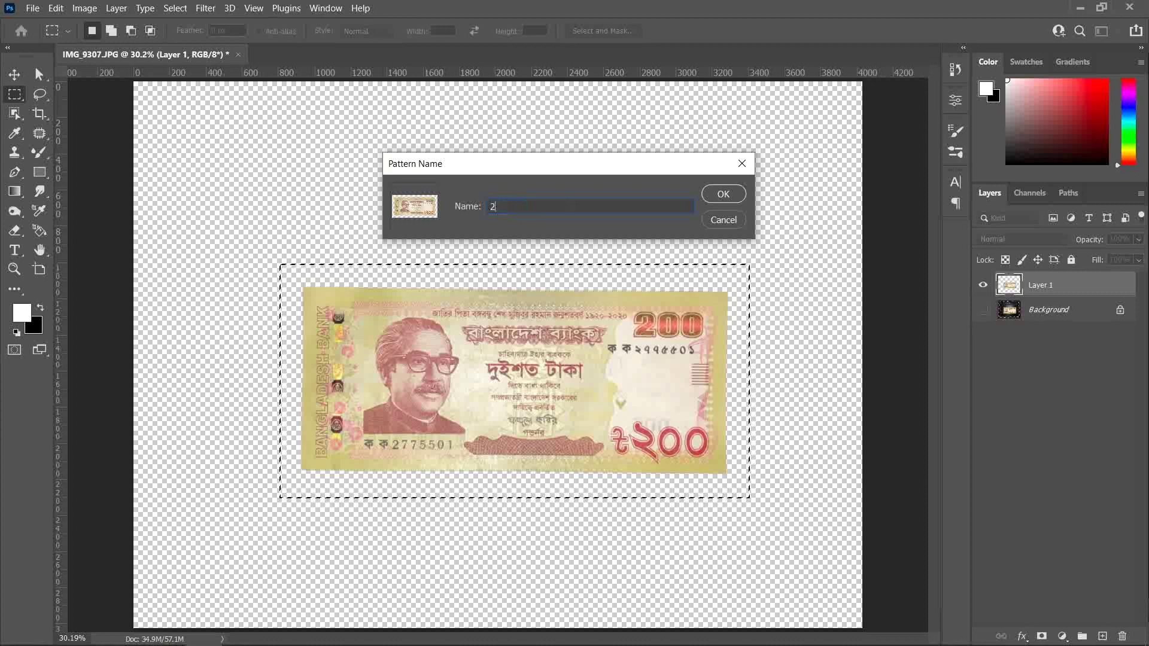
pyautogui.write('00 Taka')
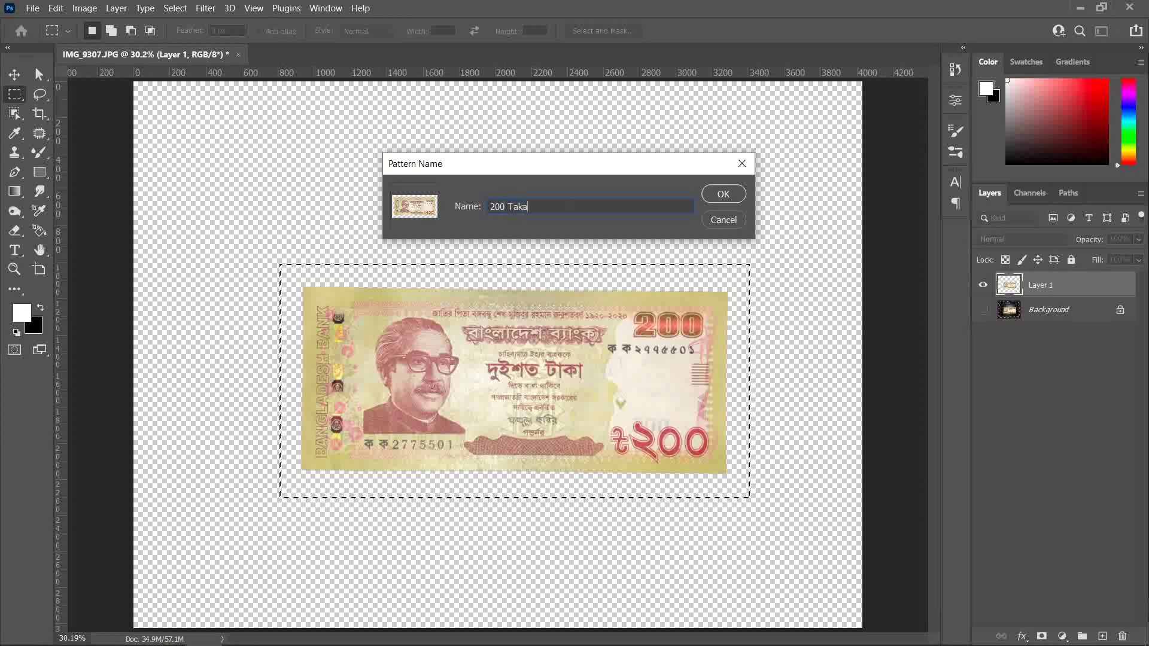
pyautogui.write('r Note')
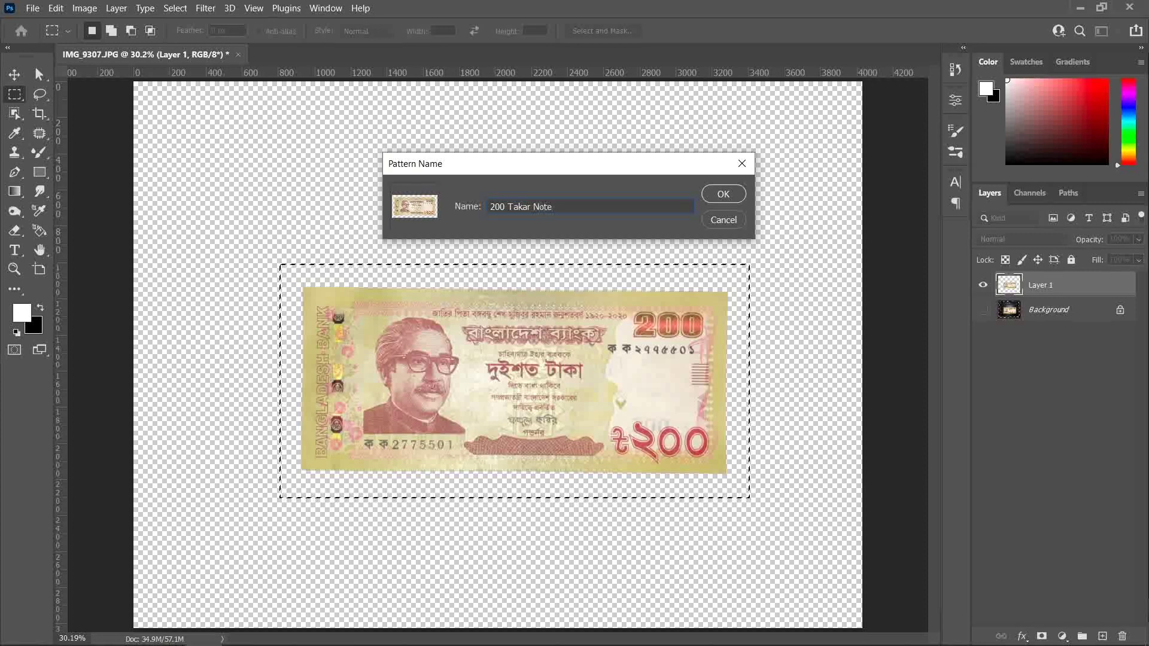
pyautogui.click(728, 195)
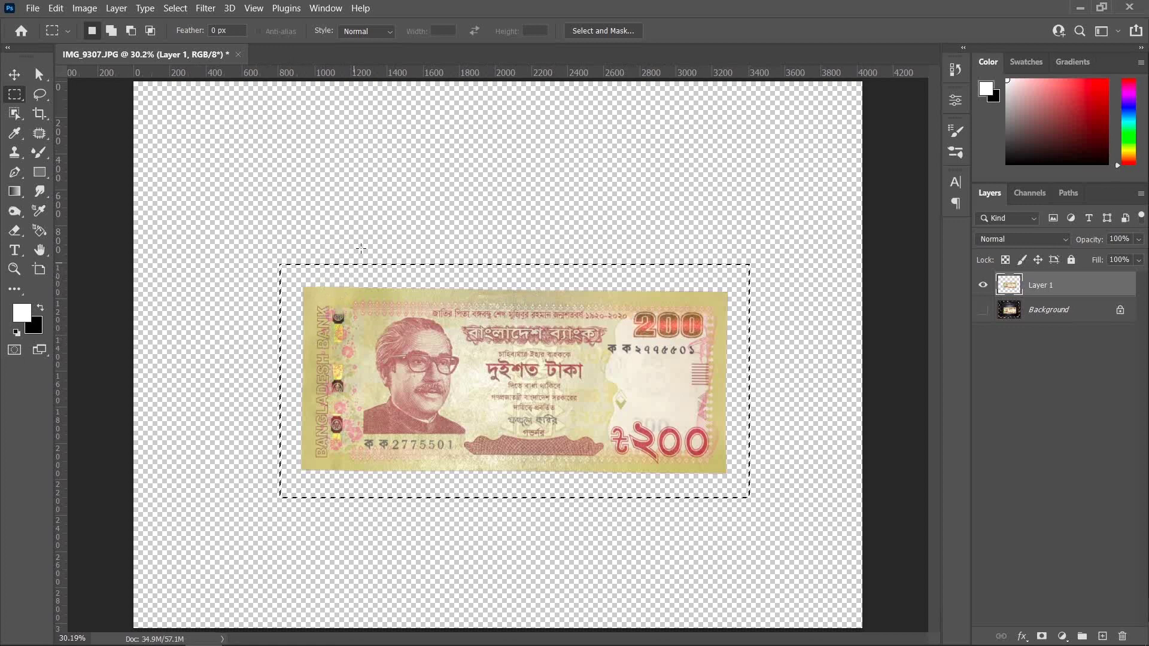
# - Create a new 300 × 4000 pixel document with a white background and close it
pyautogui.click(34, 8)
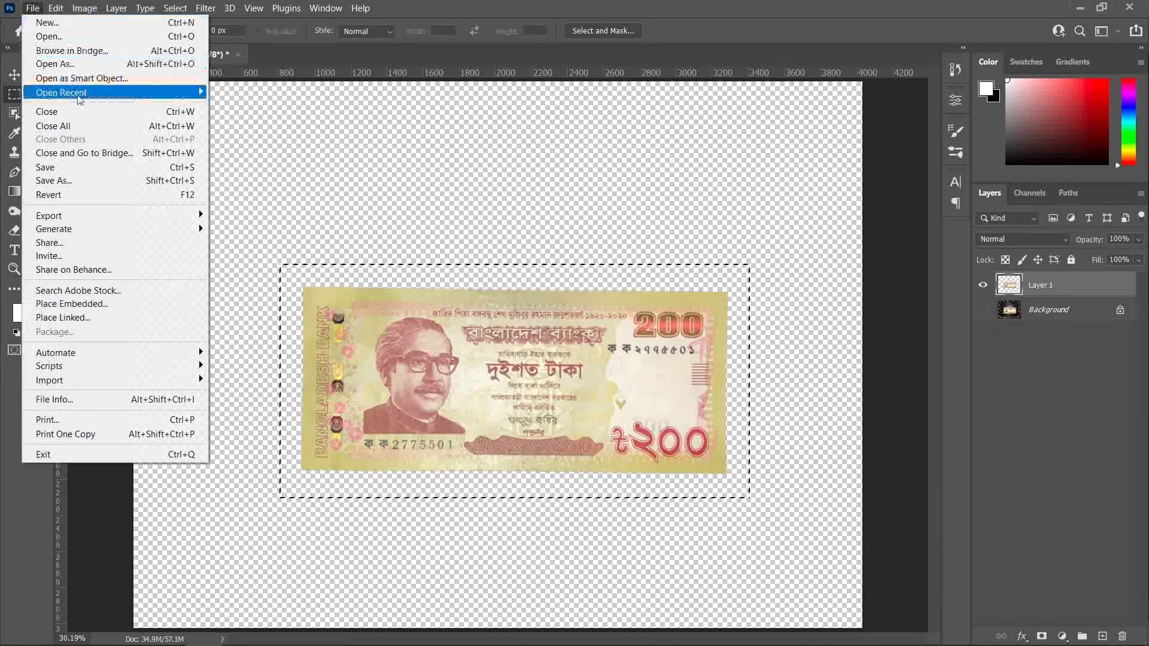
pyautogui.click(62, 23)
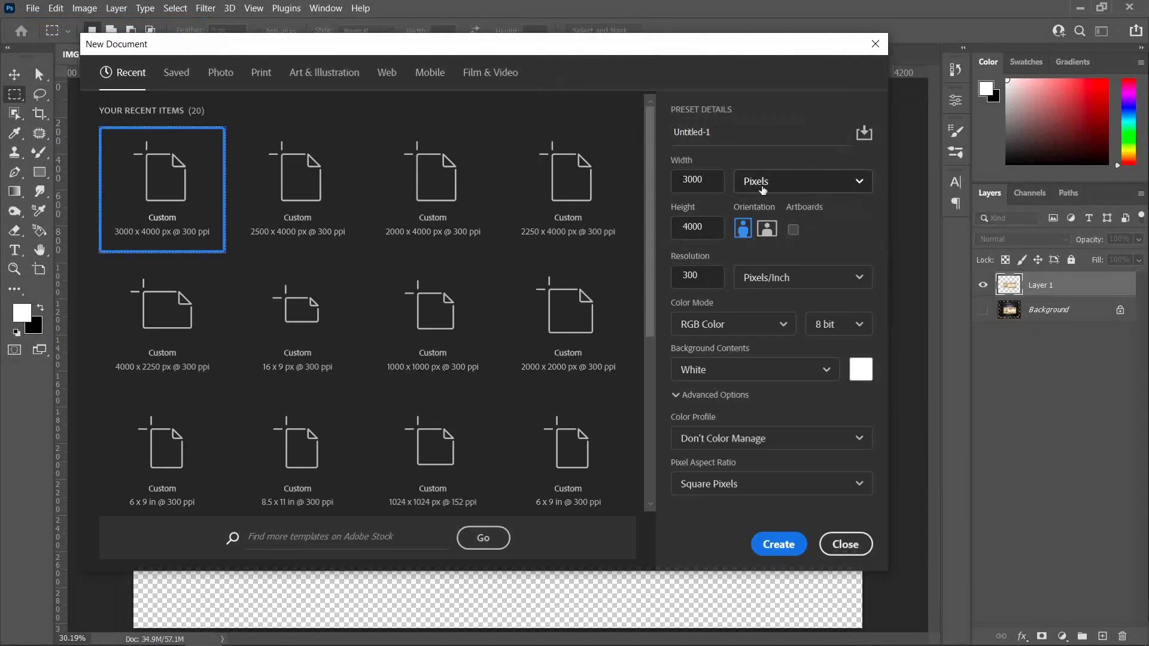
pyautogui.write('300')
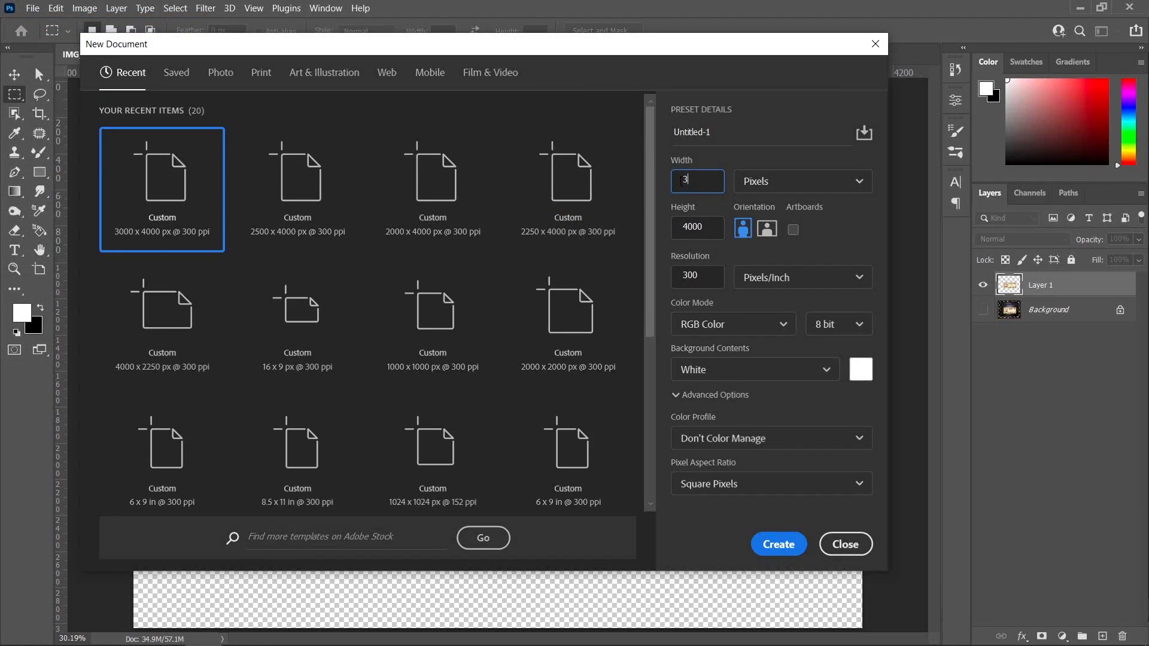
pyautogui.click(709, 231)
pyautogui.doubleClick(709, 230)
pyautogui.write('4000')
pyautogui.click(659, 231)
pyautogui.doubleClick(708, 237)
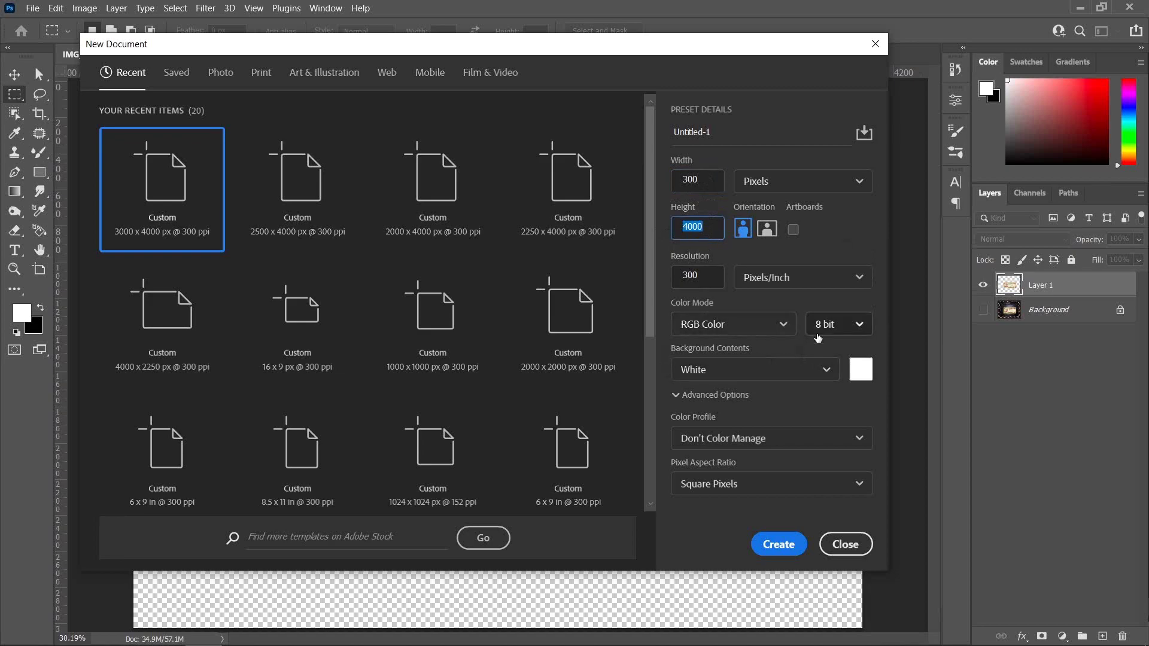
pyautogui.click(784, 550)
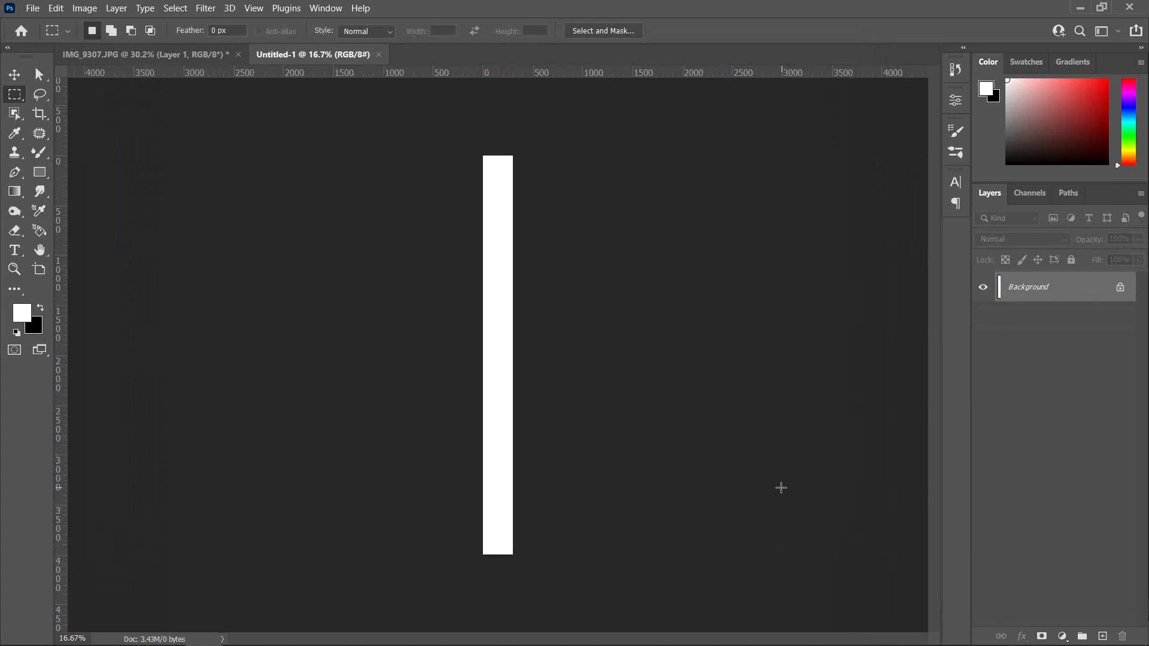
pyautogui.click(381, 54)
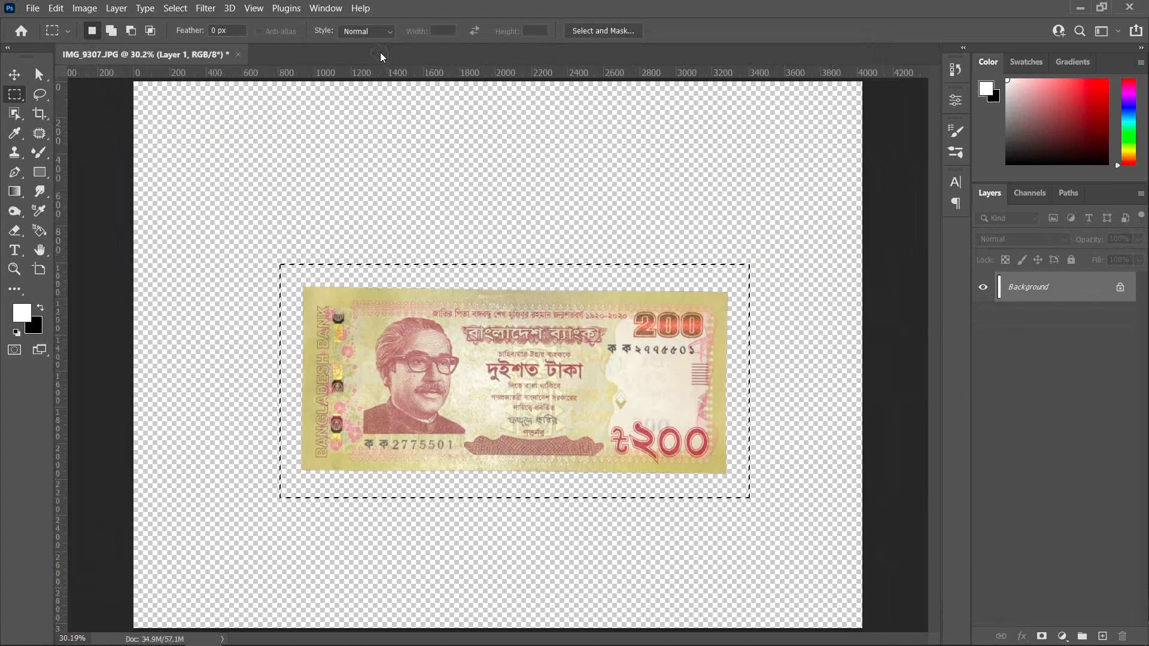
# - Create a new 3000 × 4000 pixel document at 300 pixels/inch with a white background and activate the Move tool
pyautogui.click(32, 8)
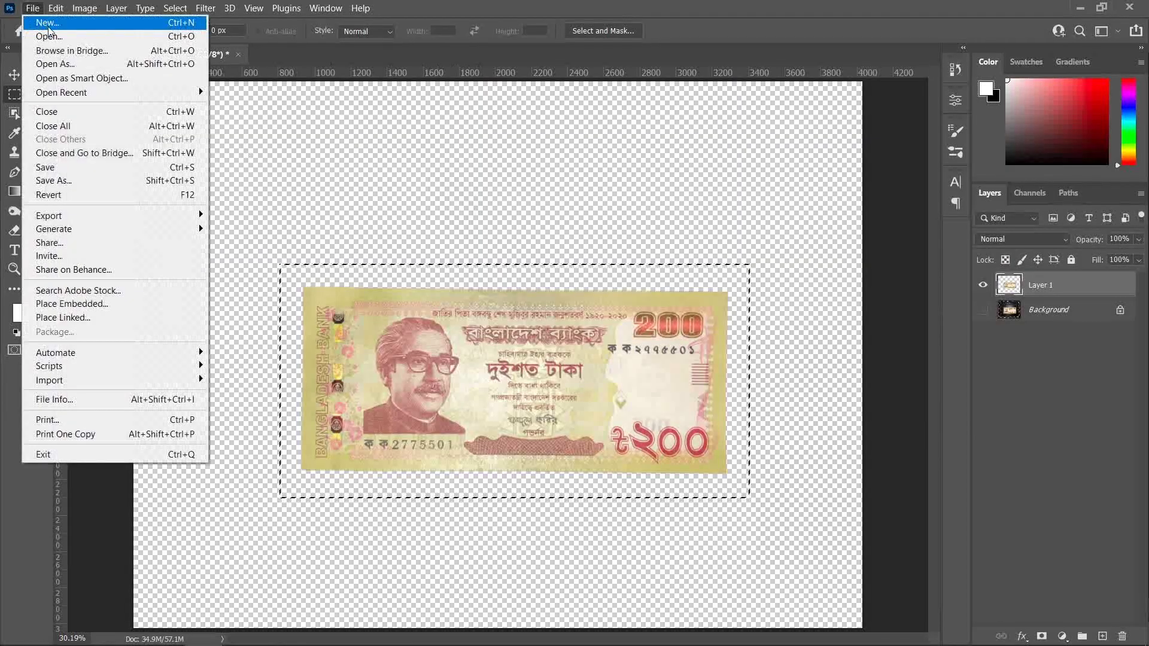
pyautogui.click(48, 22)
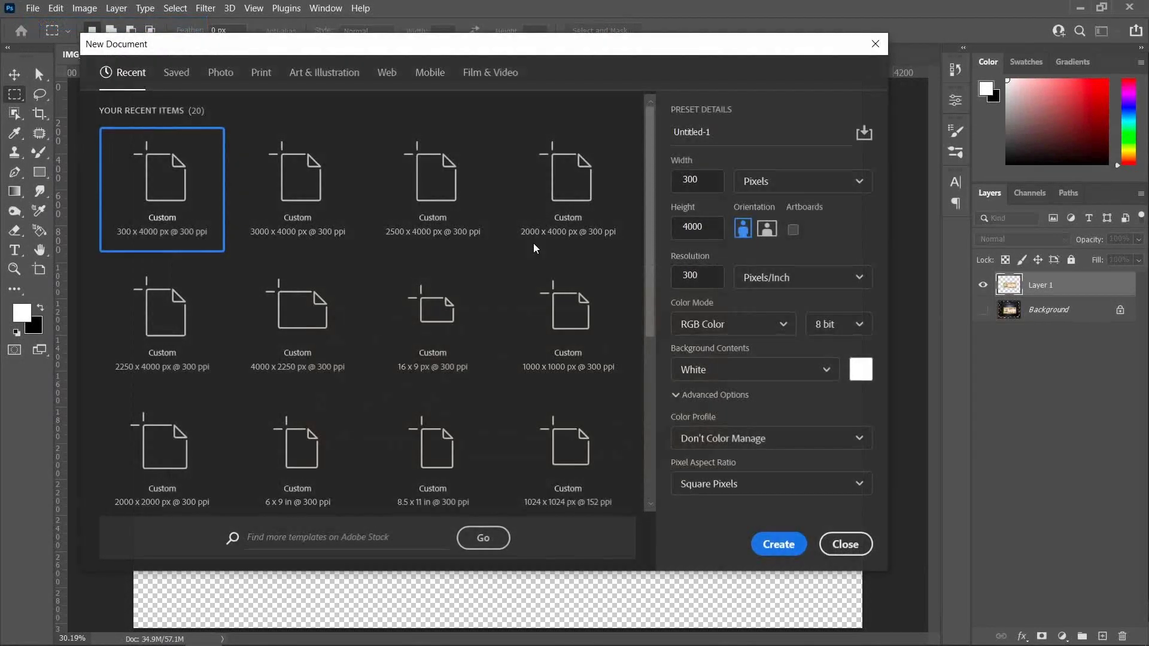
pyautogui.click(705, 180)
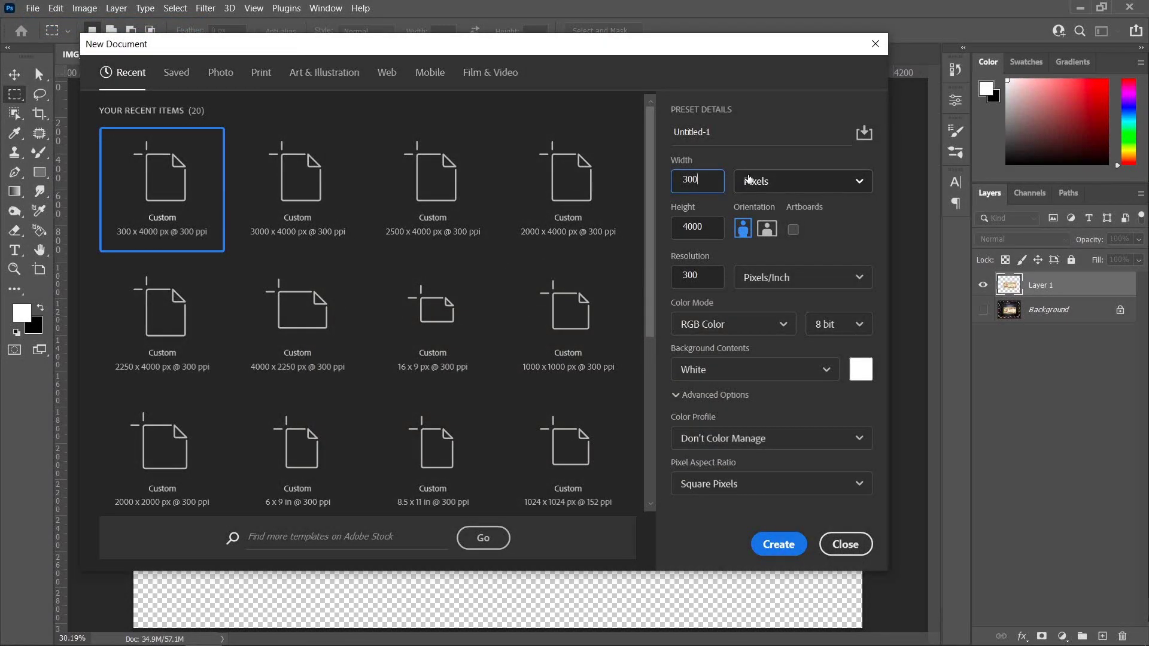
pyautogui.write('0')
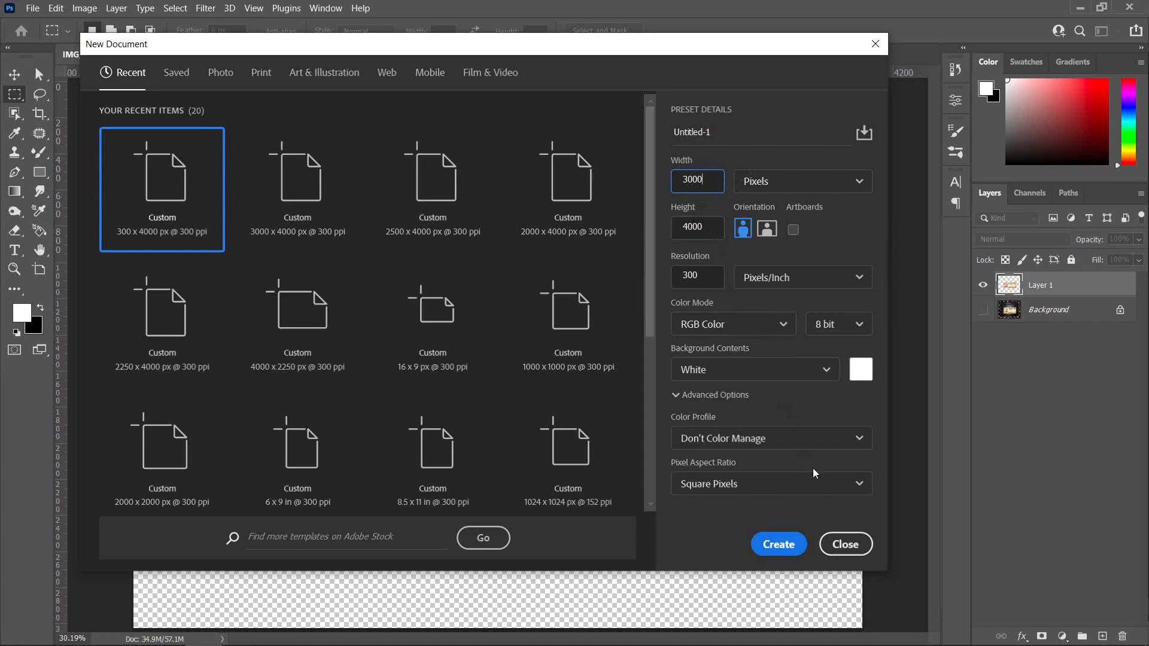
pyautogui.click(780, 545)
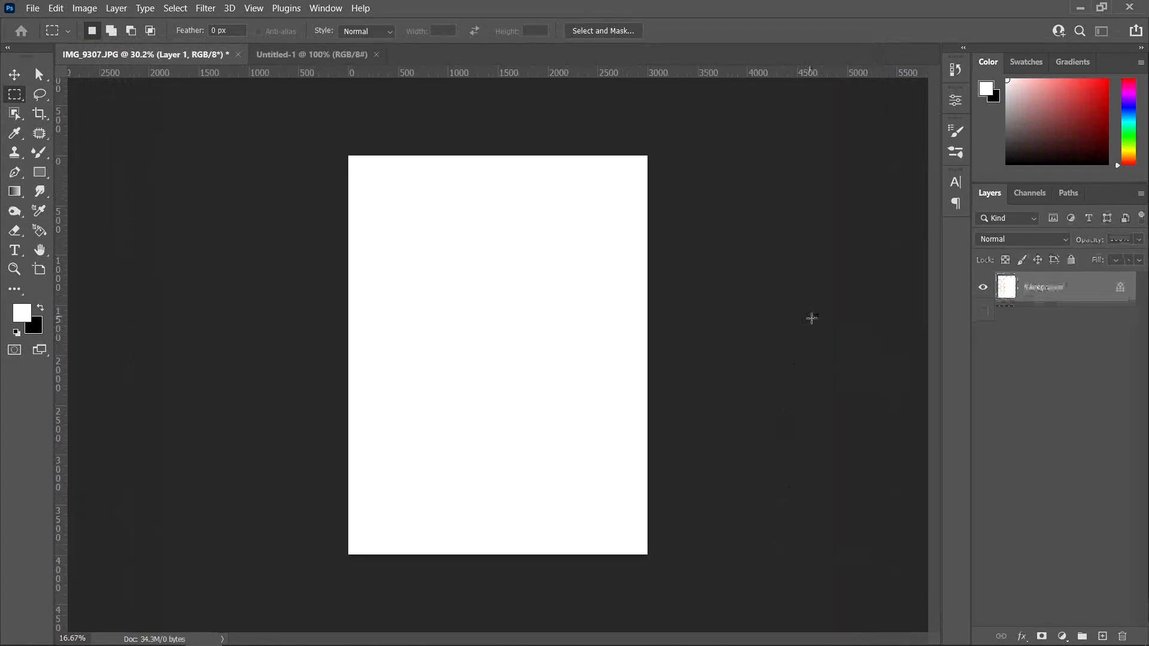
pyautogui.click(20, 73)
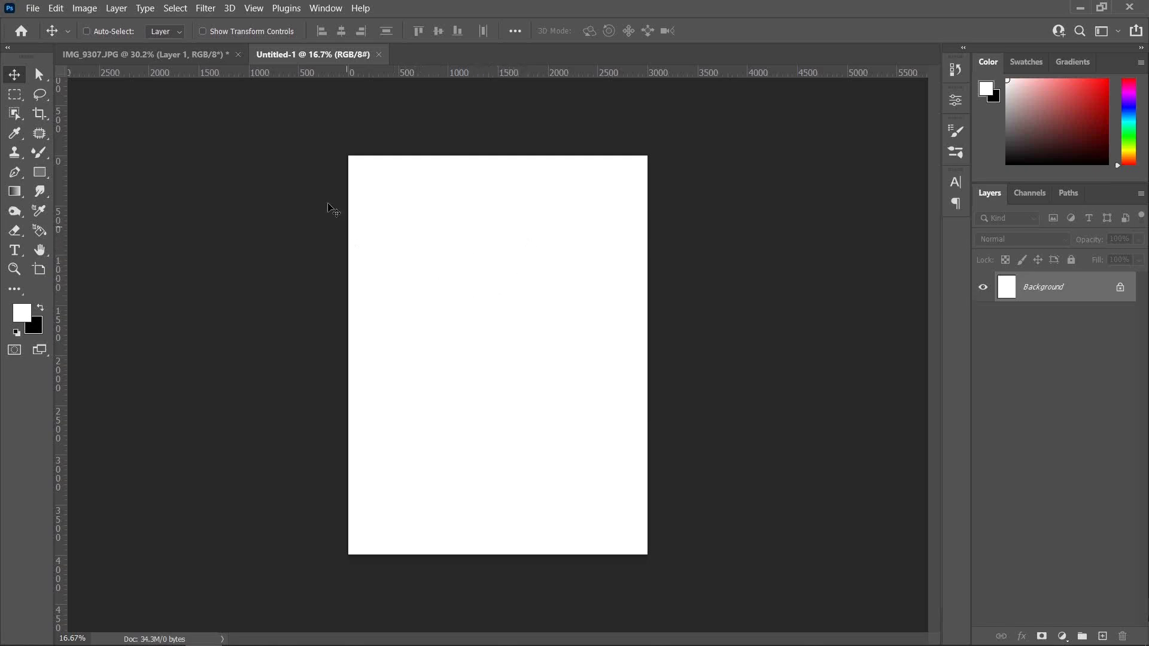
# - Start a Fill on the blank Background layer with its contents set to Pattern
pyautogui.click(58, 8)
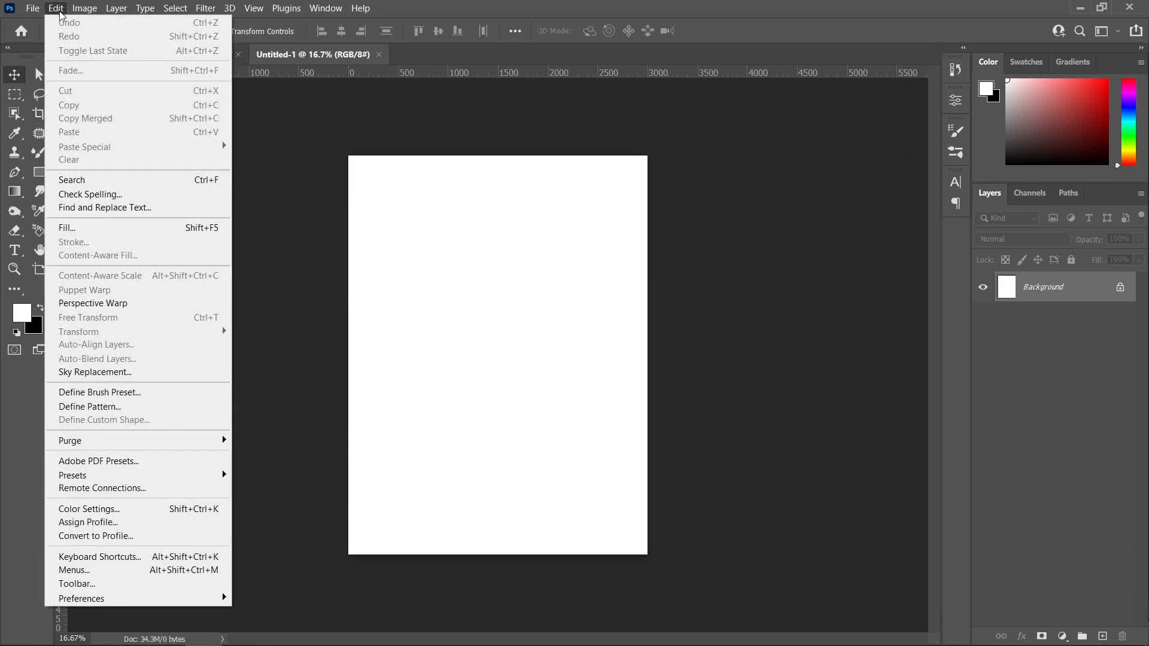
pyautogui.click(106, 227)
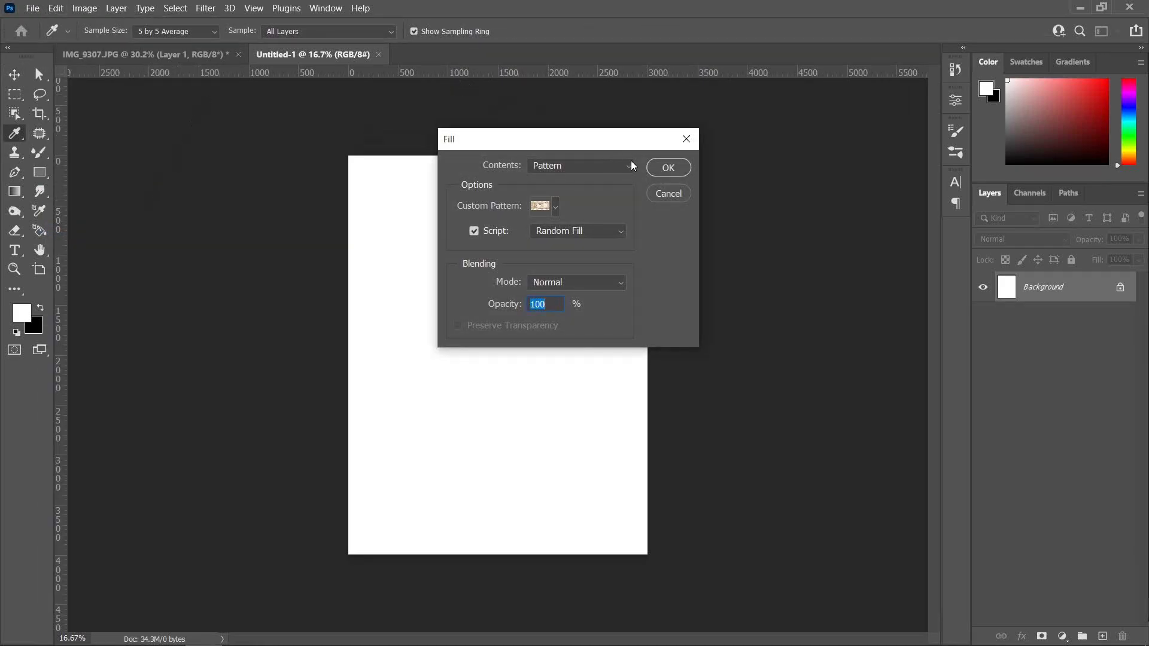
pyautogui.click(553, 167)
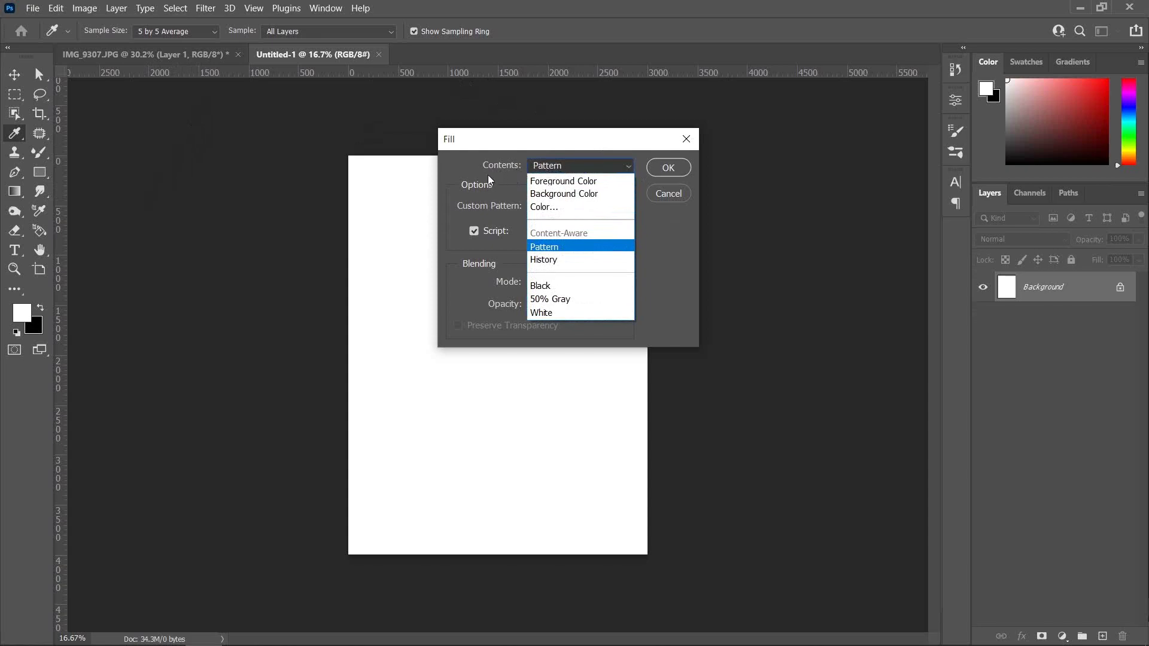
pyautogui.click(490, 175)
pyautogui.click(548, 164)
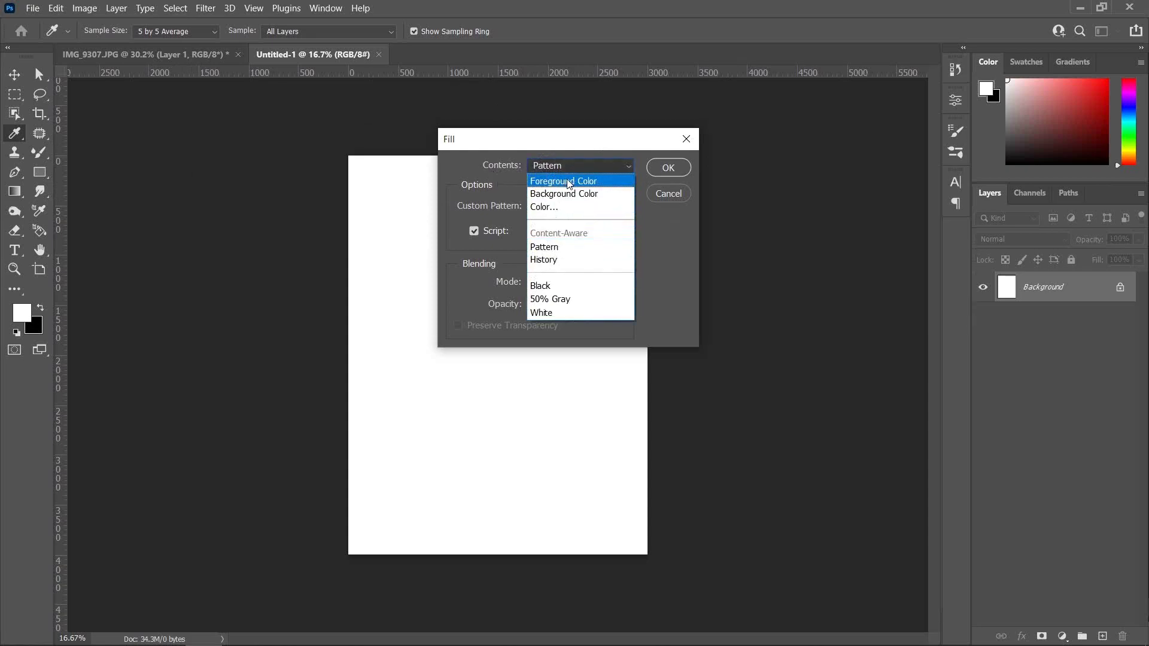
pyautogui.click(564, 182)
pyautogui.click(559, 174)
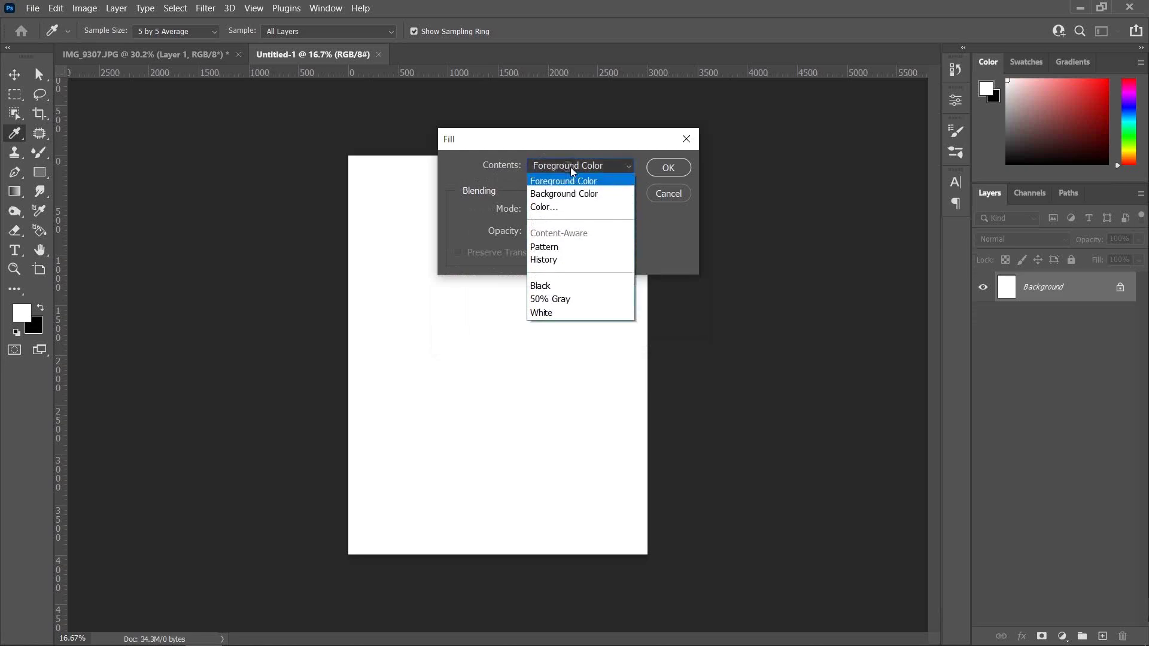
pyautogui.click(571, 246)
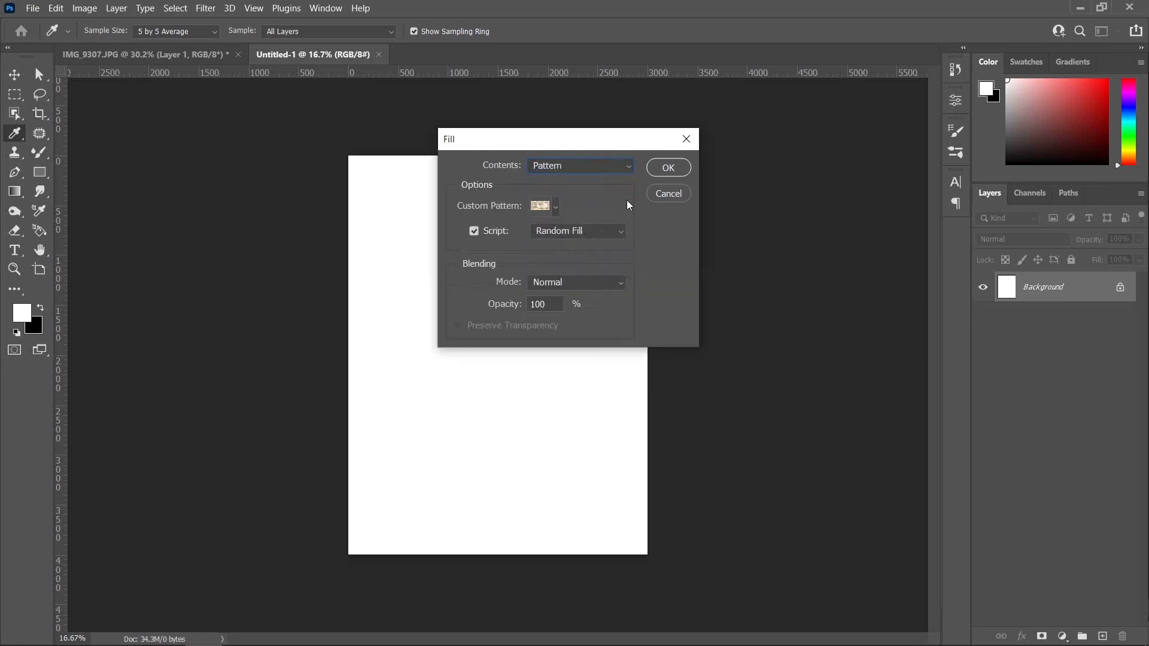
# - Choose the last banknote thumbnail as the custom pattern and accept the fill with the Random Fill script
pyautogui.click(556, 208)
pyautogui.click(467, 263)
pyautogui.click(573, 192)
pyautogui.click(555, 208)
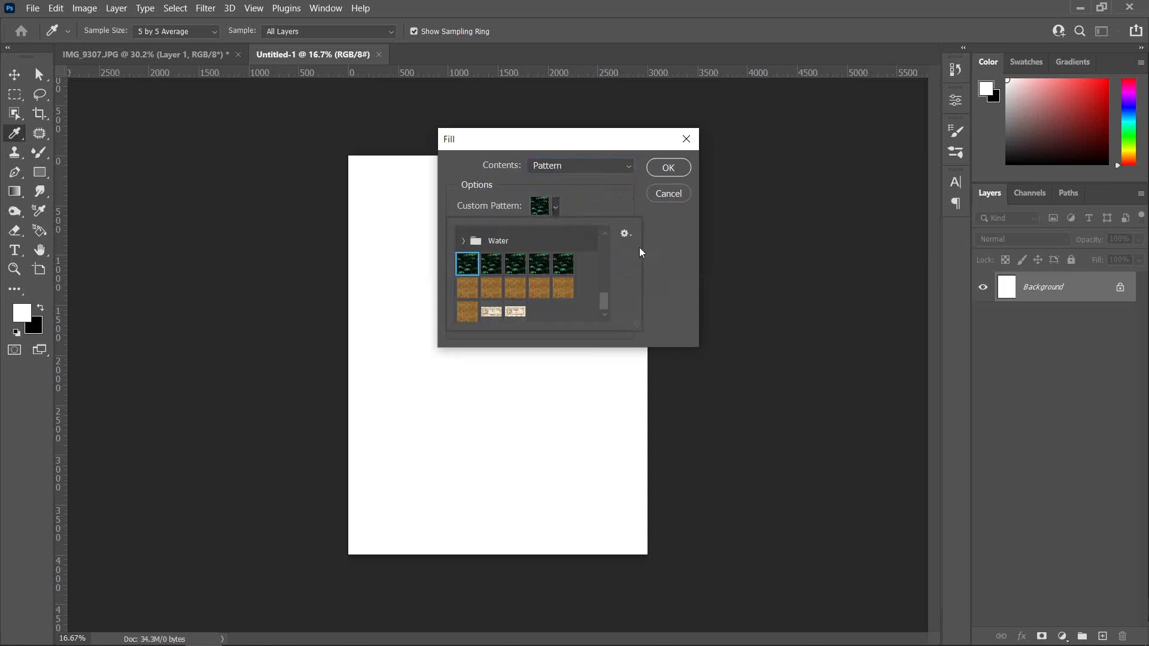
pyautogui.moveTo(606, 301)
pyautogui.mouseDown()
pyautogui.moveTo(605, 282)
pyautogui.moveTo(604, 311)
pyautogui.mouseUp()
pyautogui.click(495, 315)
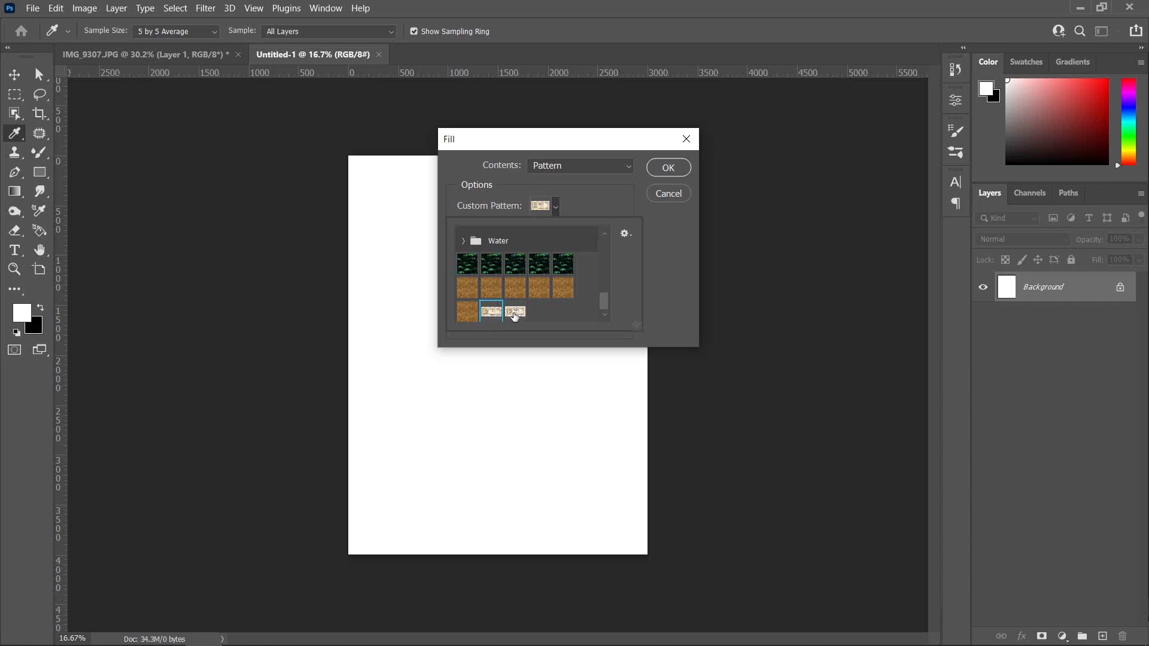
pyautogui.click(517, 311)
pyautogui.moveTo(605, 295)
pyautogui.mouseDown()
pyautogui.moveTo(608, 236)
pyautogui.moveTo(611, 313)
pyautogui.moveTo(597, 243)
pyautogui.moveTo(612, 307)
pyautogui.mouseUp()
pyautogui.click(668, 168)
pyautogui.press('v')
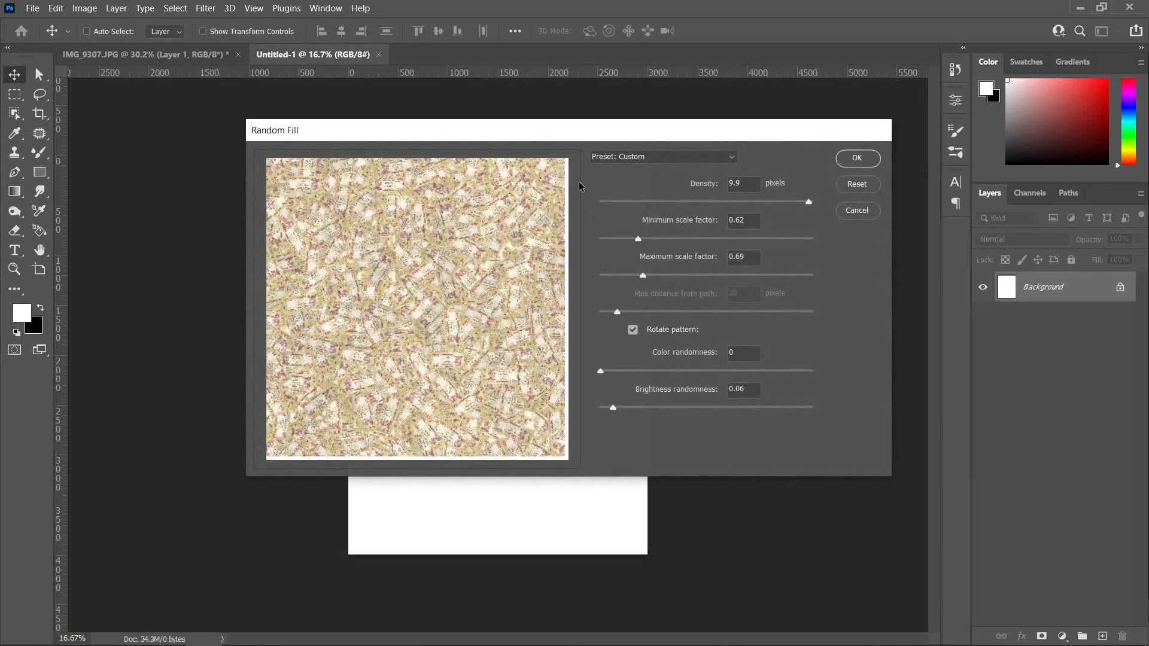
# - Try several densities for the Random Fill banknotes and set the density to 10 pixels
pyautogui.moveTo(485, 132); pyautogui.dragTo(673, 119)
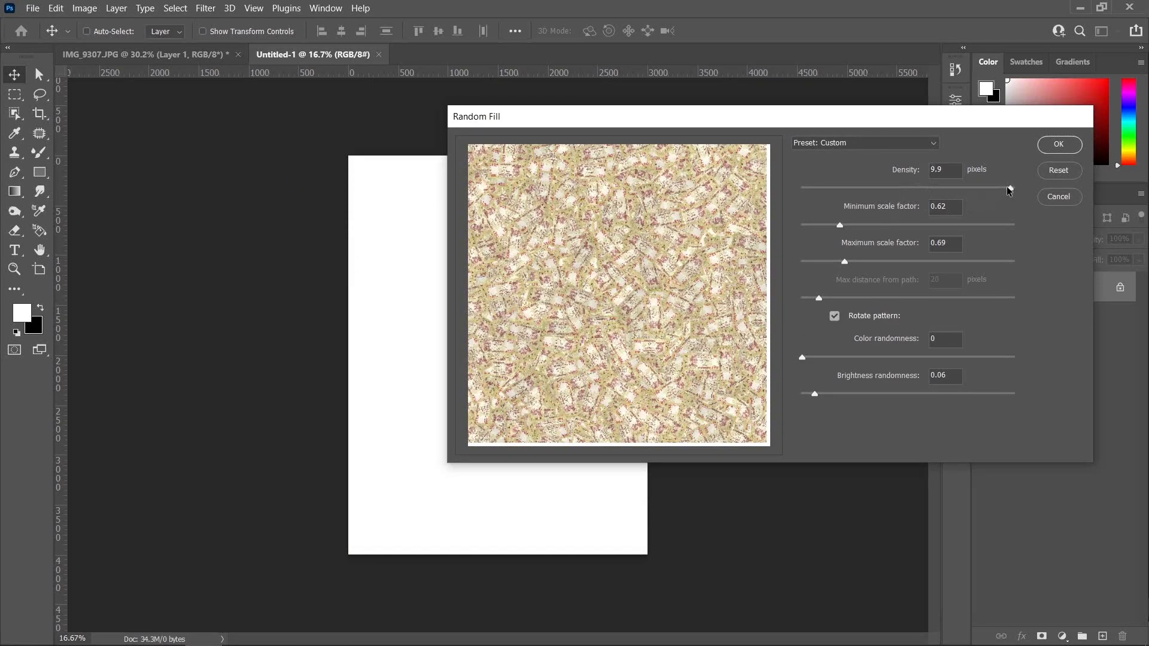
pyautogui.click(802, 188)
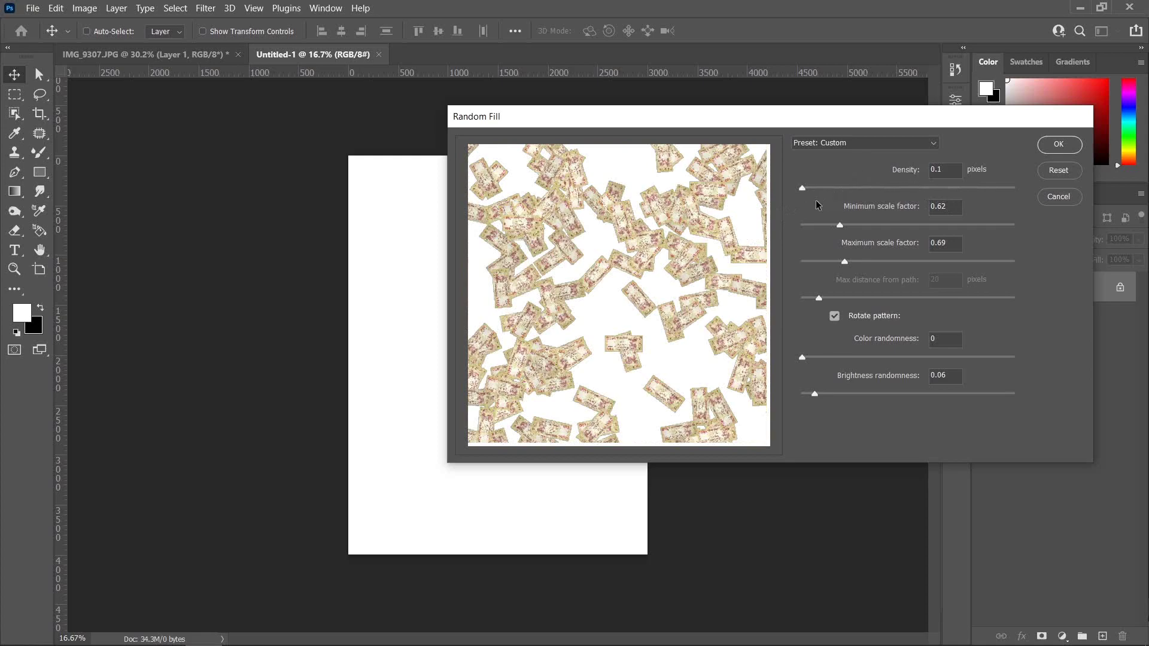
pyautogui.moveTo(801, 188); pyautogui.dragTo(821, 188)
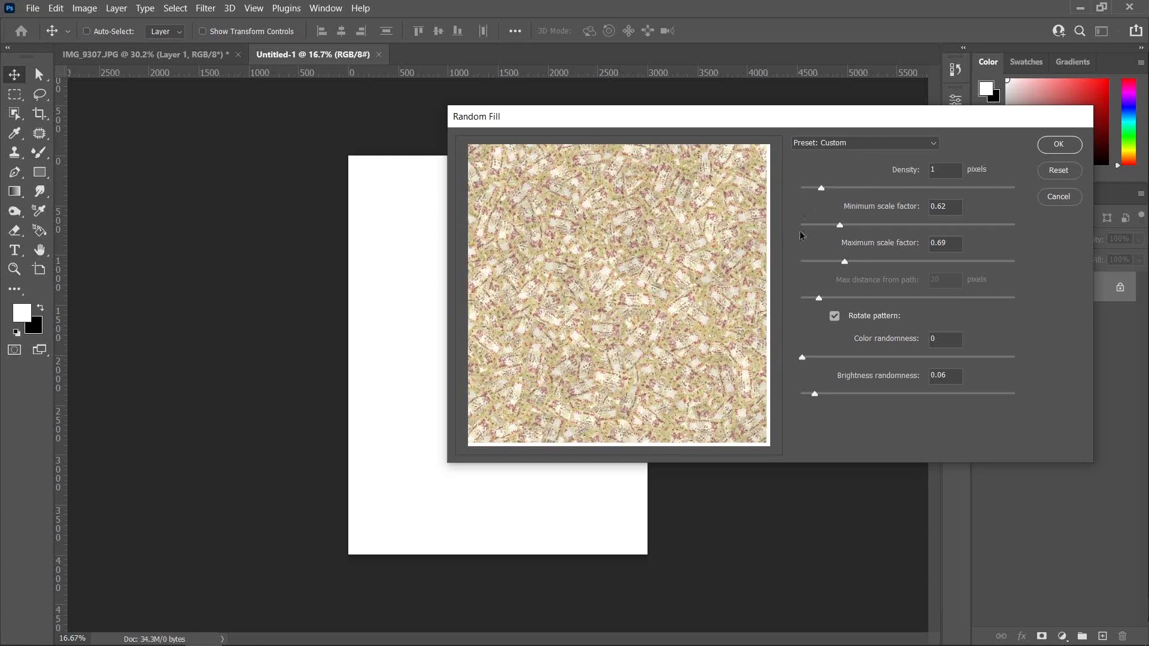
pyautogui.click(808, 189)
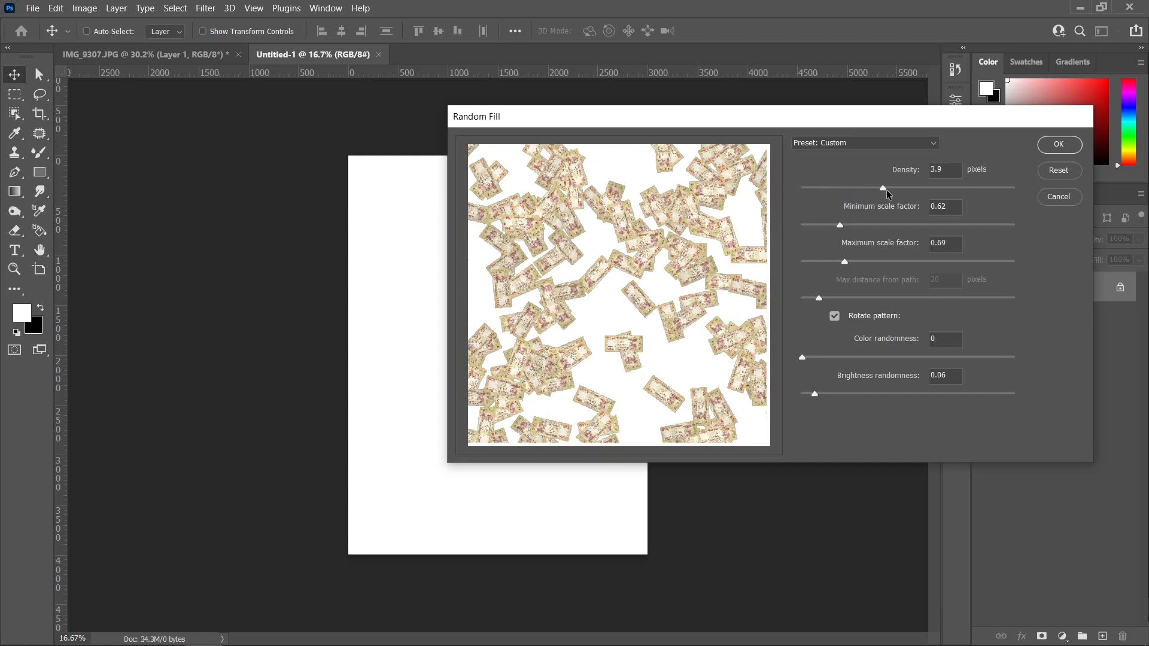
pyautogui.click(884, 189)
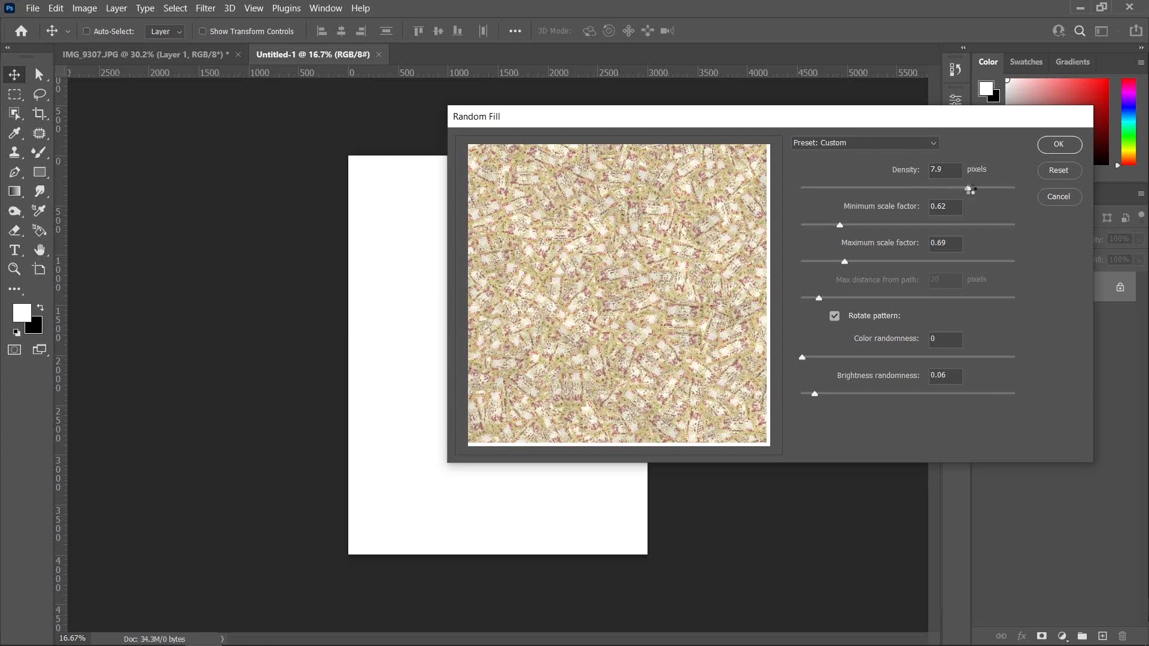
pyautogui.moveTo(1000, 185)
pyautogui.mouseDown()
pyautogui.moveTo(1031, 186)
pyautogui.moveTo(1018, 186)
pyautogui.mouseUp()
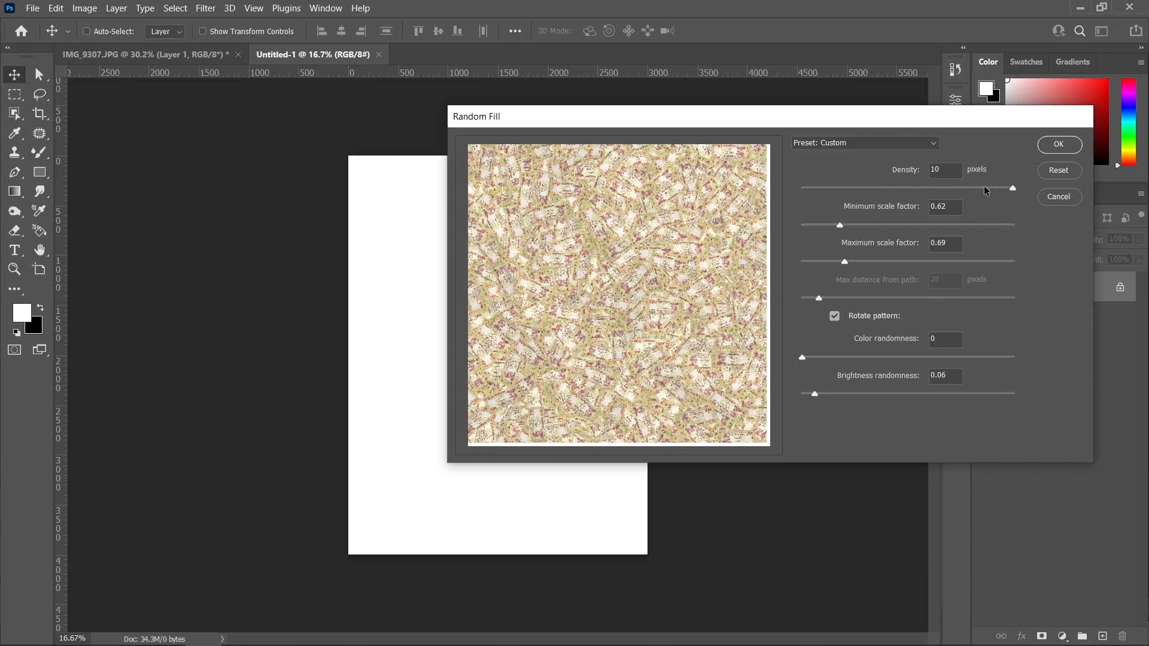
# - Try larger minimum scale factors for the scattered banknotes, then set the minimum scale factor to 0.62
pyautogui.click(840, 225)
pyautogui.moveTo(859, 224); pyautogui.dragTo(882, 224)
pyautogui.click(851, 225)
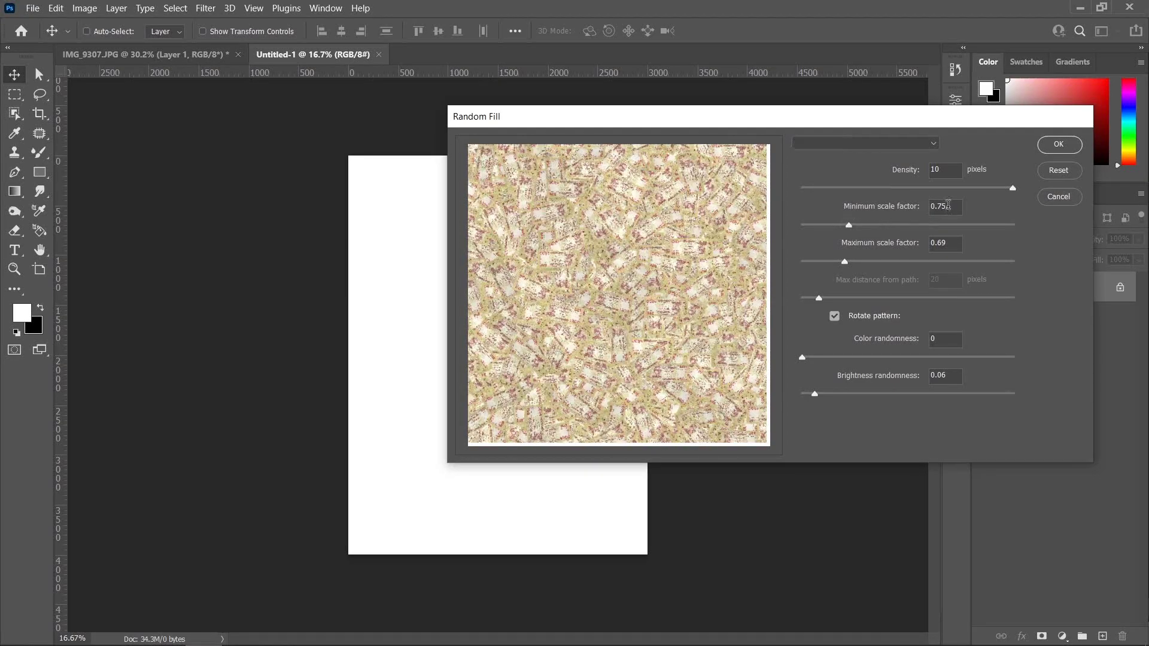
pyautogui.press('BackSpace')
pyautogui.press('BackSpace')
pyautogui.write('62')
# - Compare large and small maximum scale factors for the scattered banknotes and set the maximum scale factor to 0.67
pyautogui.click(951, 243)
pyautogui.click(864, 262)
pyautogui.click(937, 261)
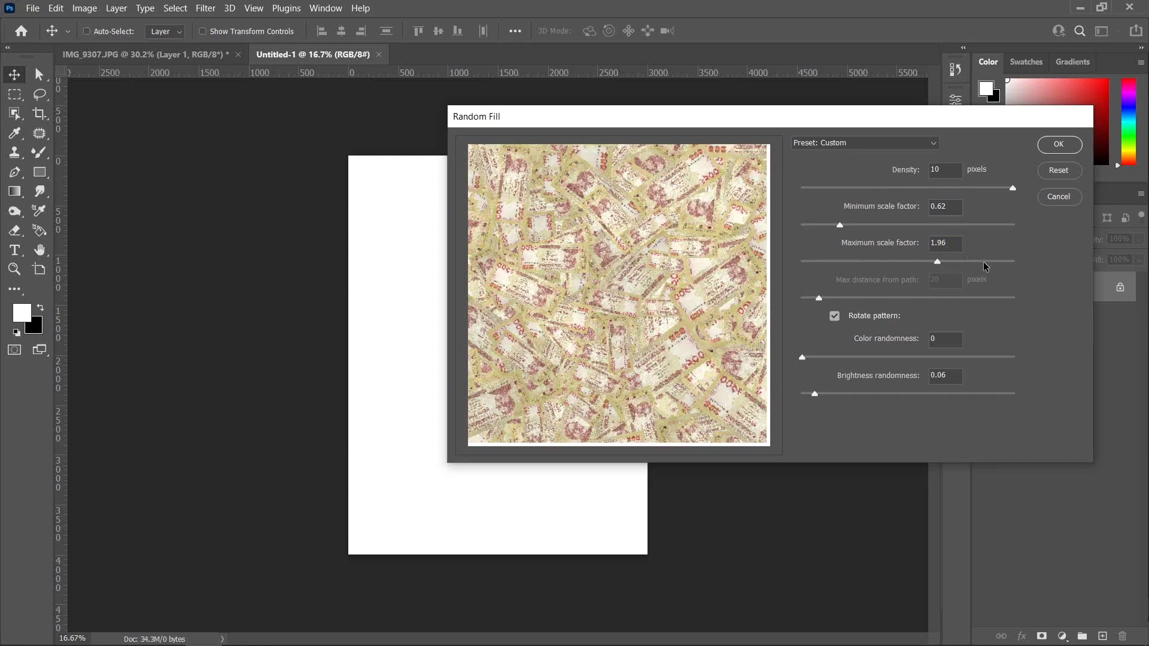
pyautogui.click(986, 262)
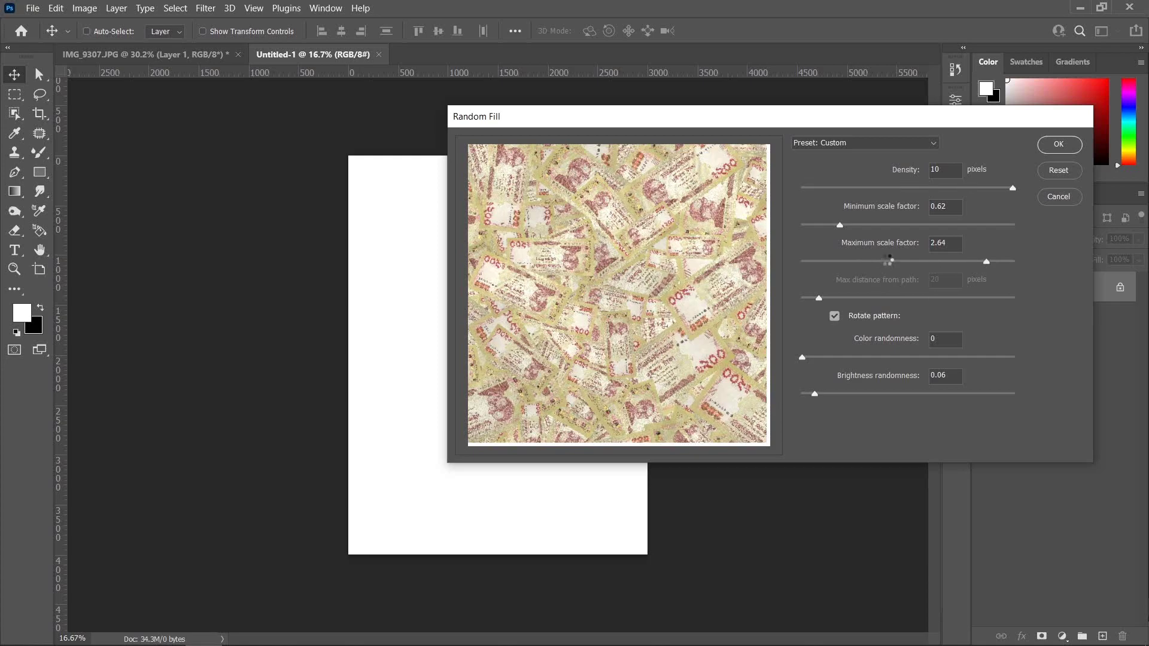
pyautogui.click(857, 262)
pyautogui.click(856, 262)
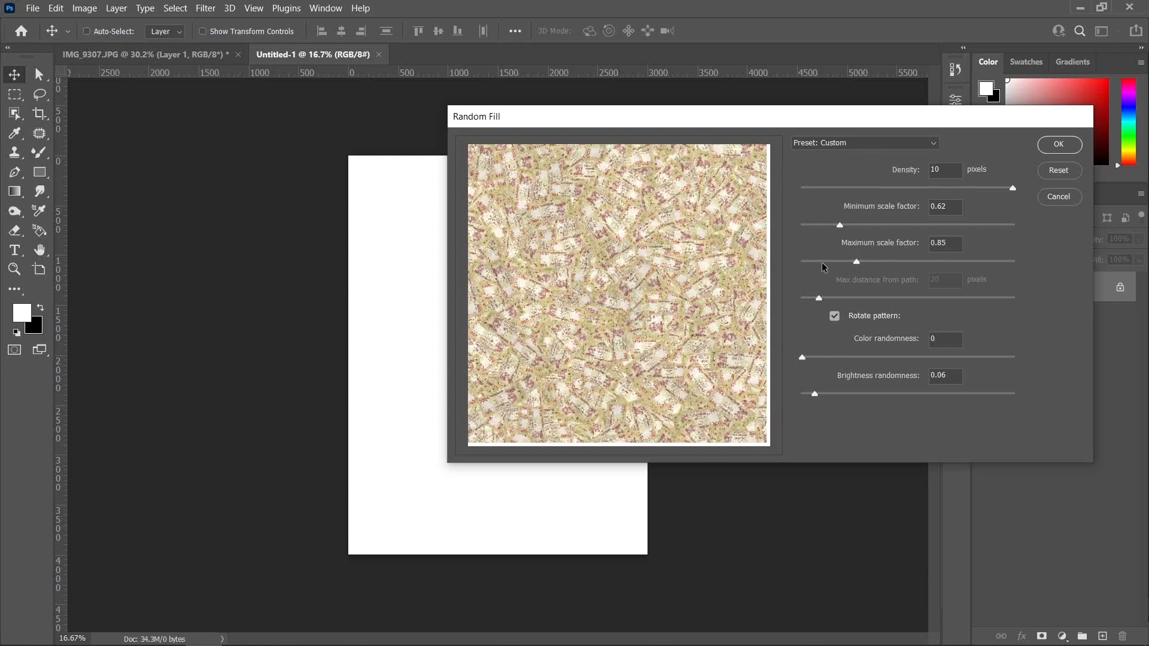
pyautogui.click(834, 261)
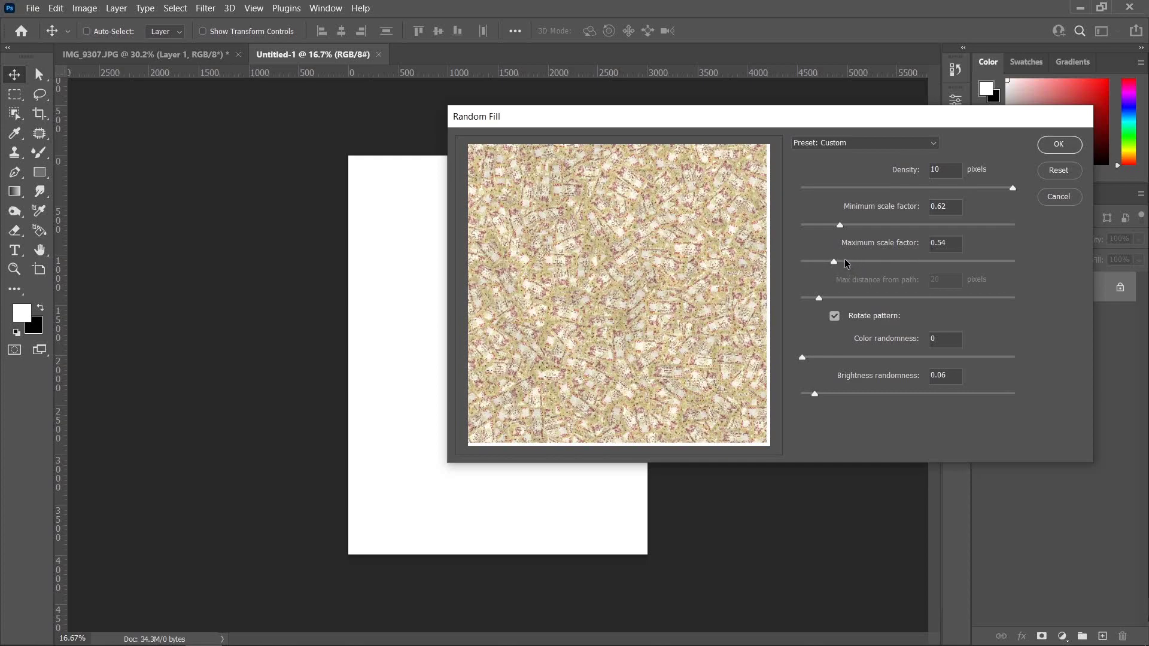
pyautogui.click(843, 262)
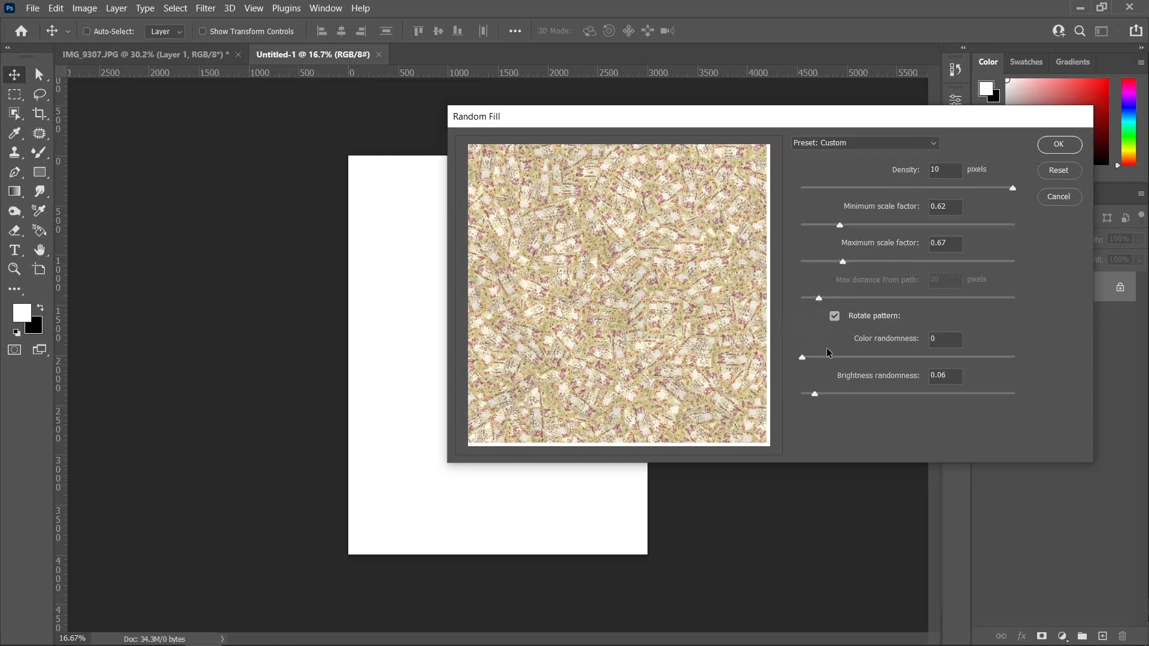
# - Set the brightness randomness to 0.04 with pattern rotation enabled and apply the Random Fill to the Background layer
pyautogui.click(834, 317)
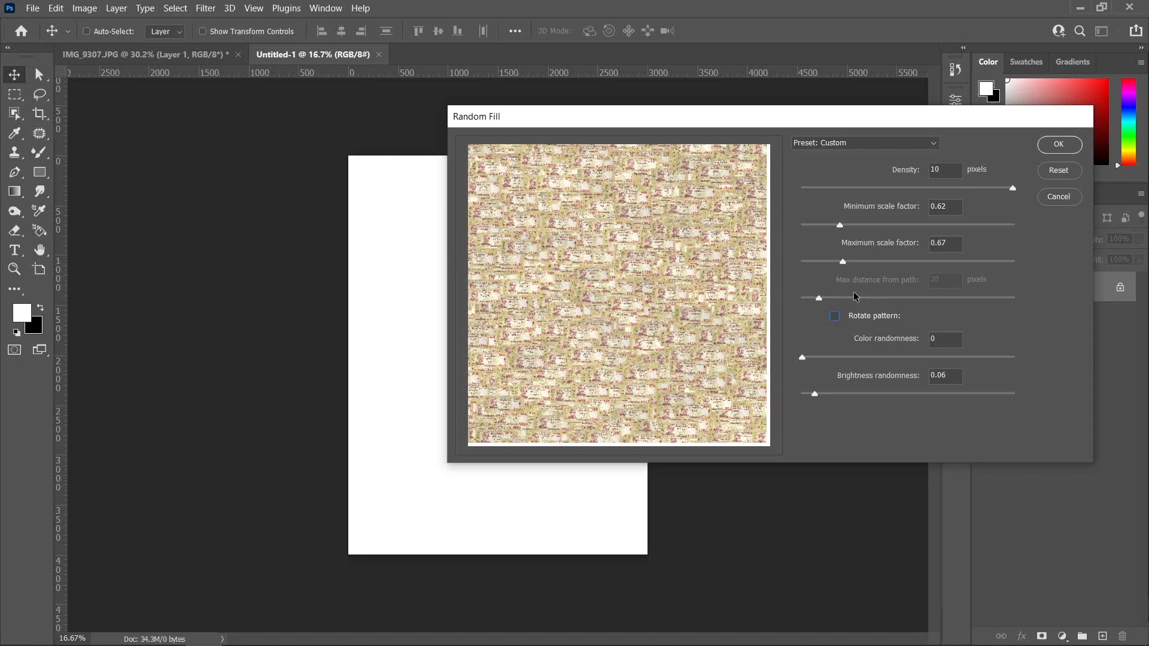
pyautogui.click(835, 316)
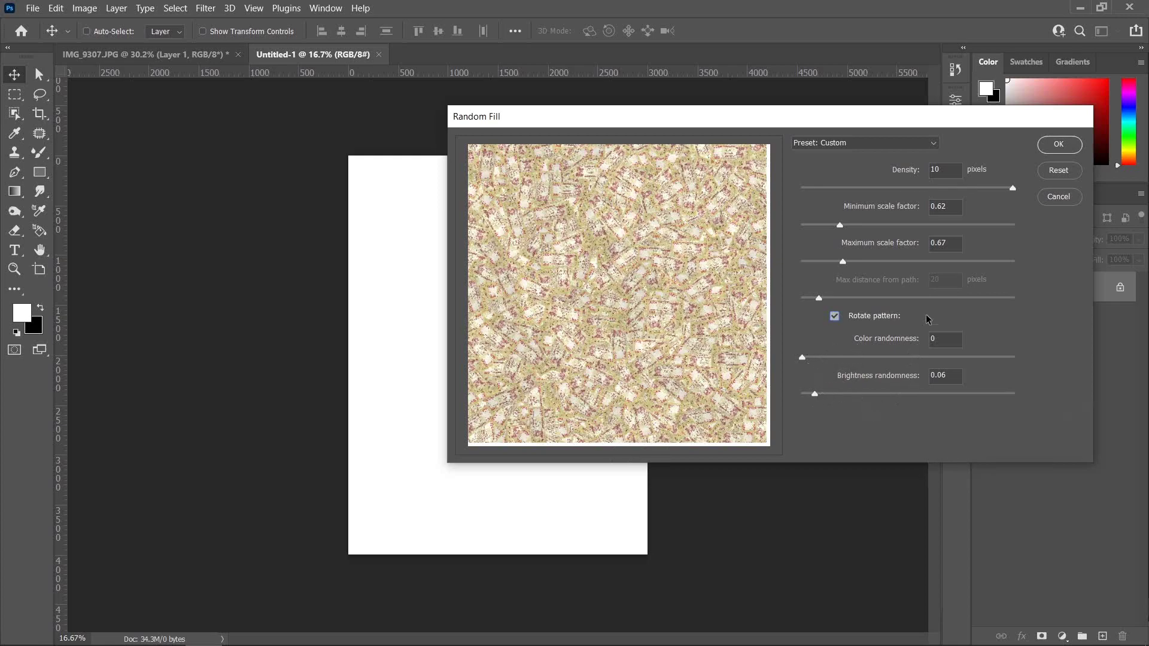
pyautogui.click(838, 394)
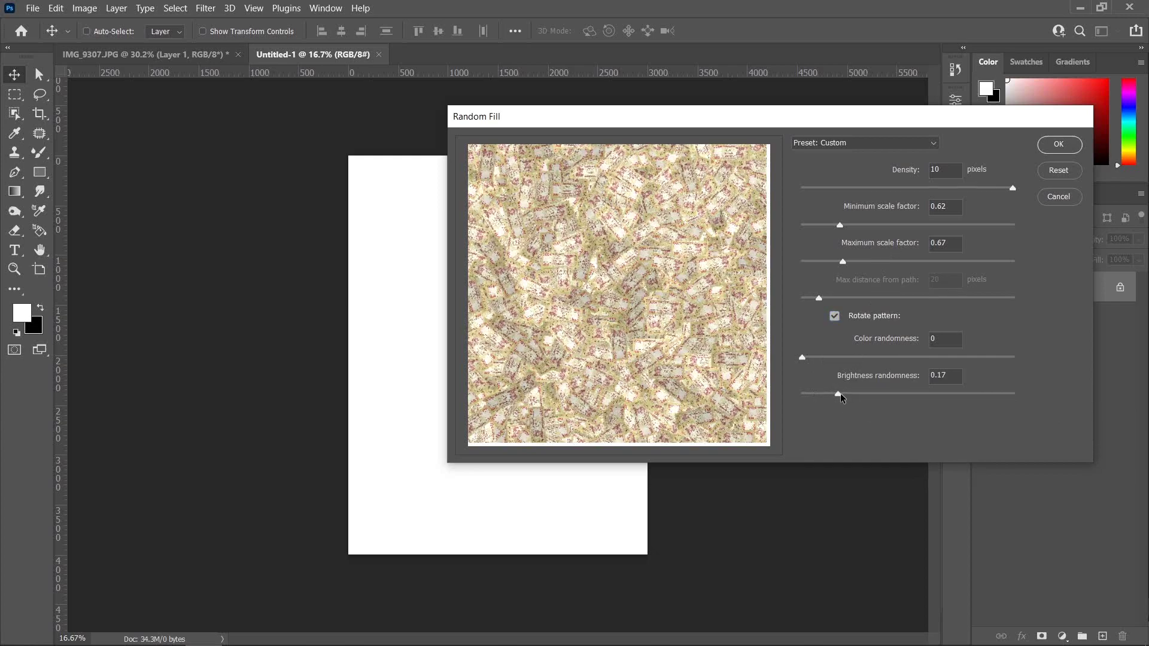
pyautogui.click(811, 394)
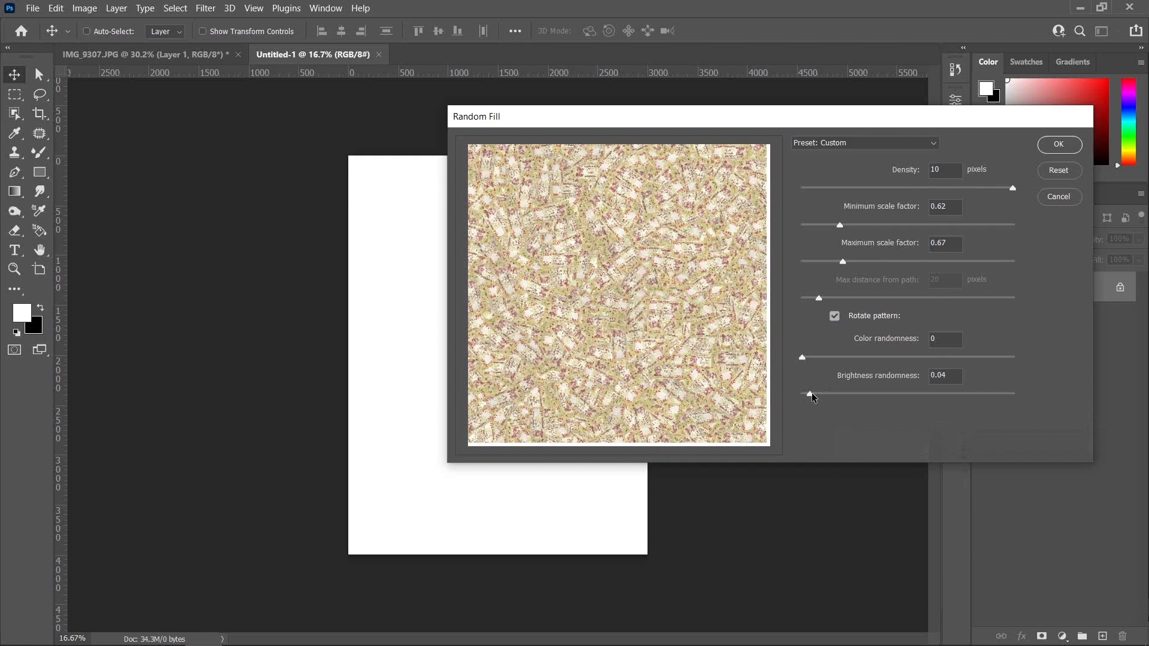
pyautogui.click(1057, 146)
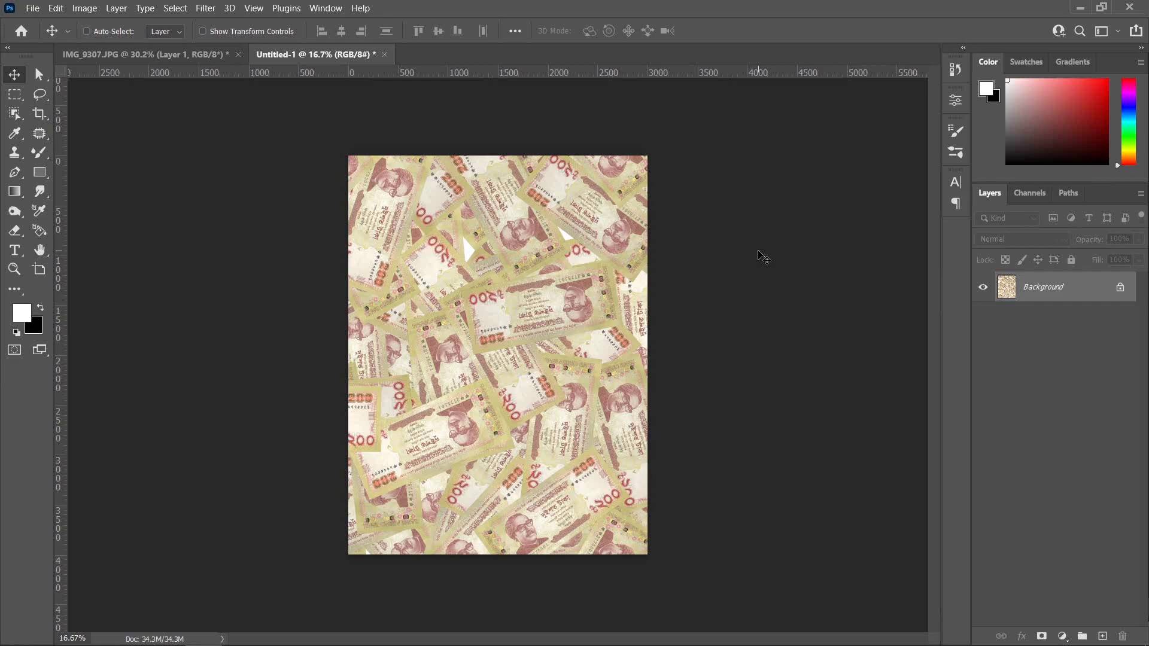
# - Undo the random banknote pattern fill on the Background layer
pyautogui.press('ctrl')
pyautogui.hotkey('ctrl', 'z')
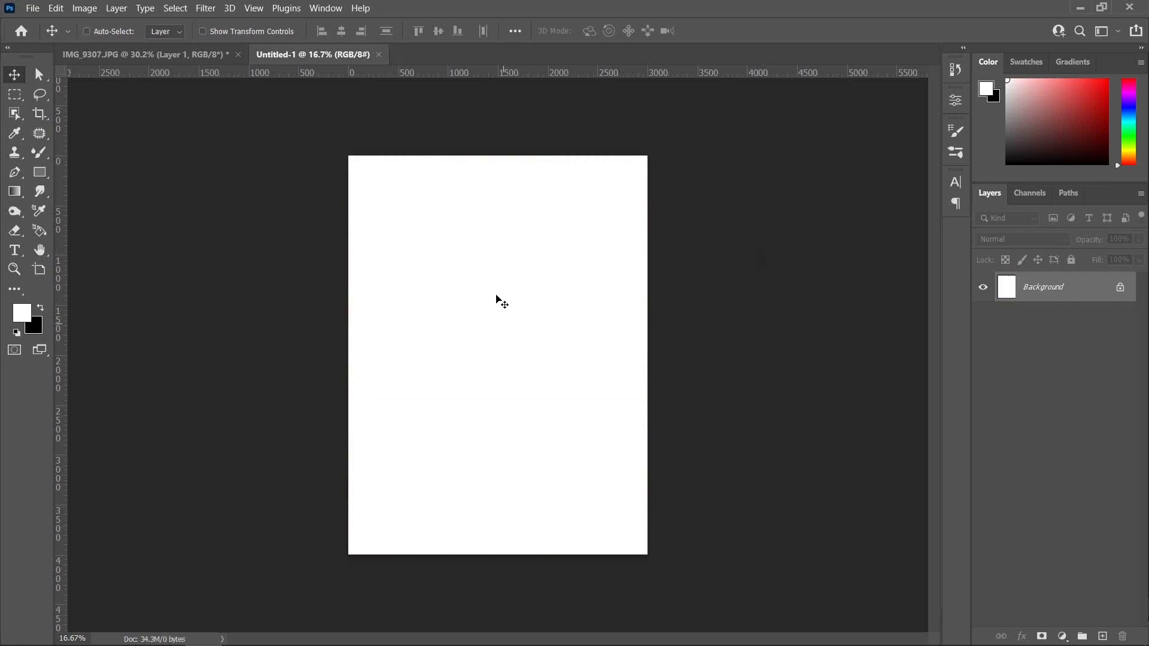
pyautogui.click(57, 9)
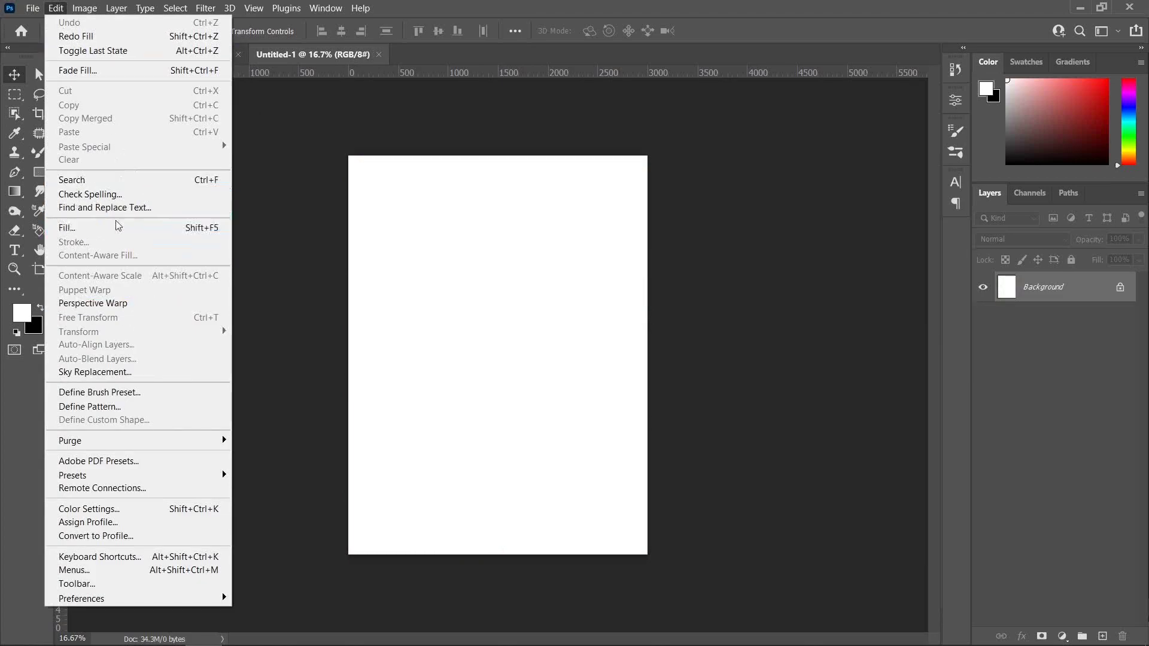
pyautogui.click(53, 12)
pyautogui.click(85, 8)
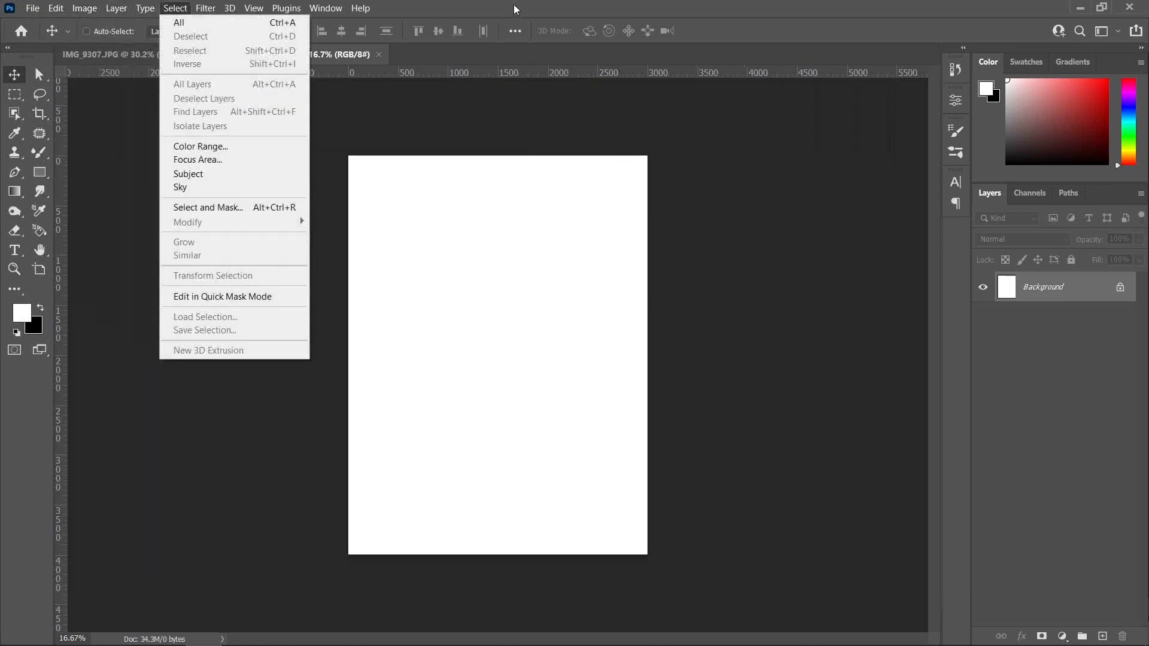
pyautogui.click(483, 6)
pyautogui.click(286, 8)
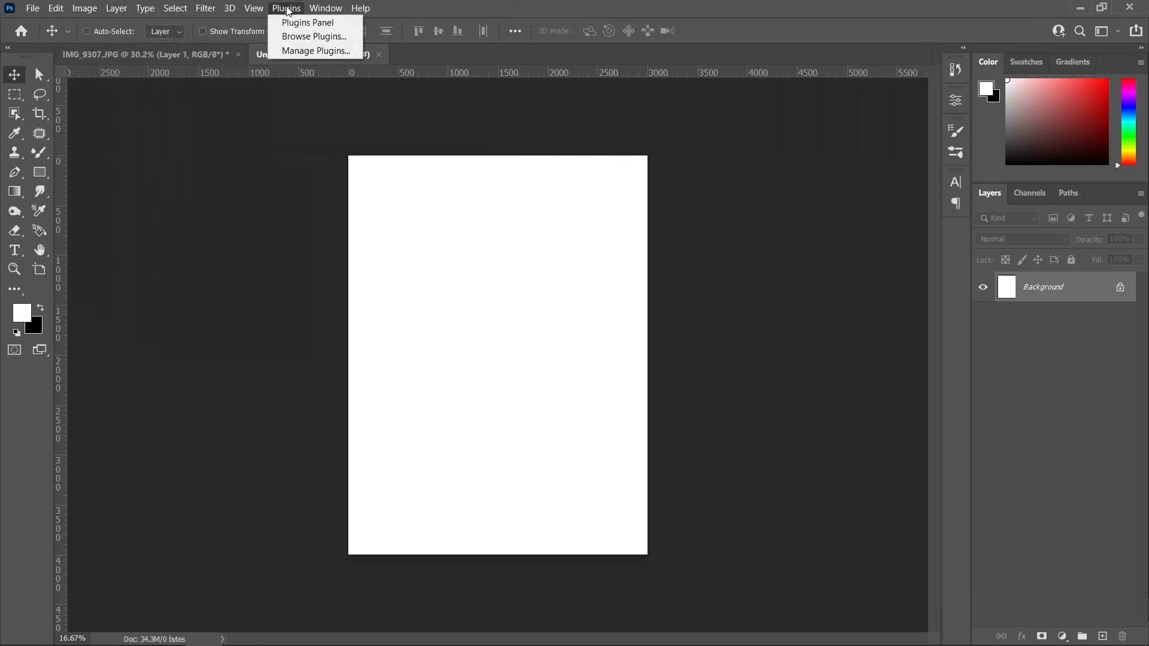
pyautogui.moveTo(253, 8)
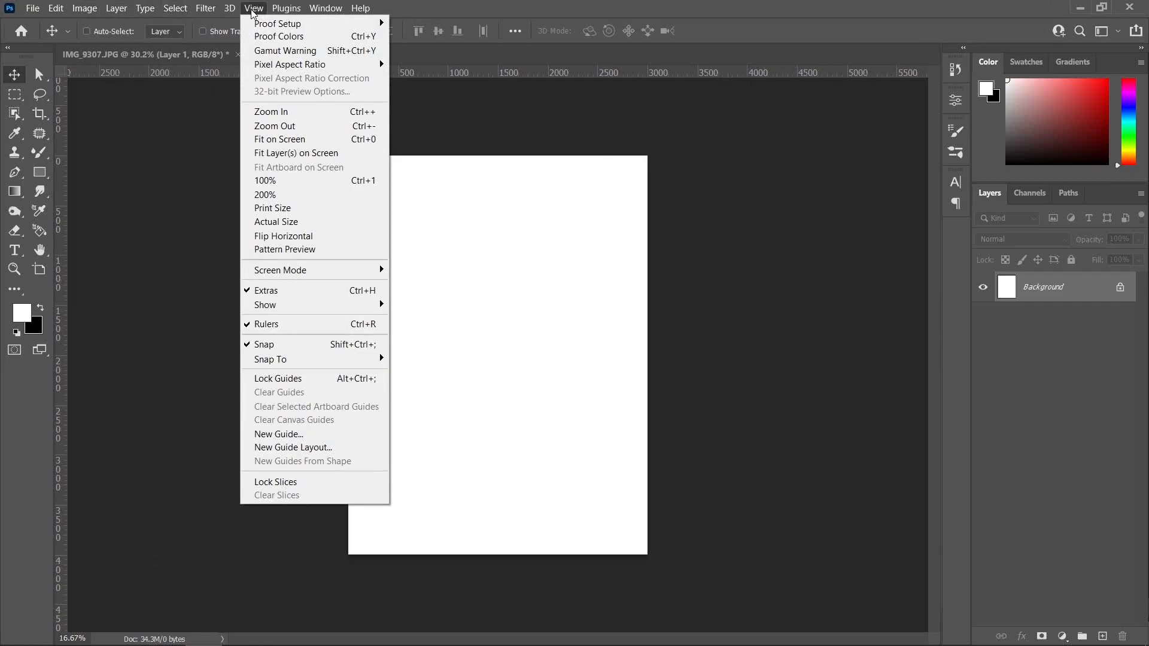
pyautogui.moveTo(208, 10)
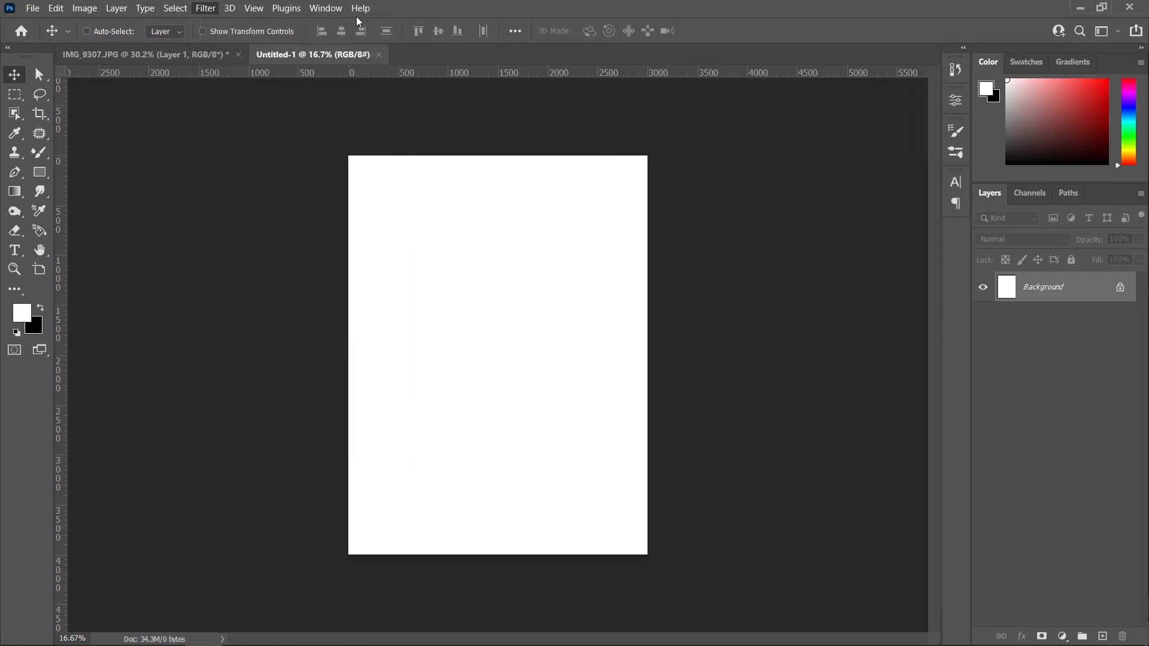
pyautogui.click(712, 8)
# - Search the available commands for "fill" and close the search
pyautogui.hotkey('ctrl', 'f')
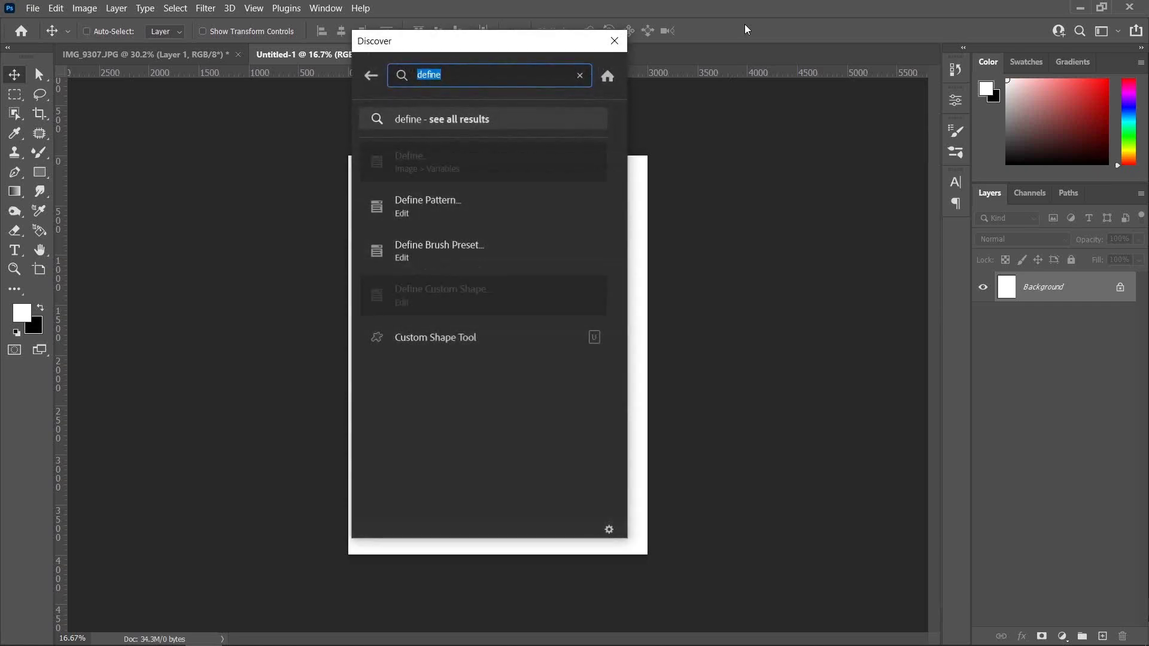
pyautogui.write('fill')
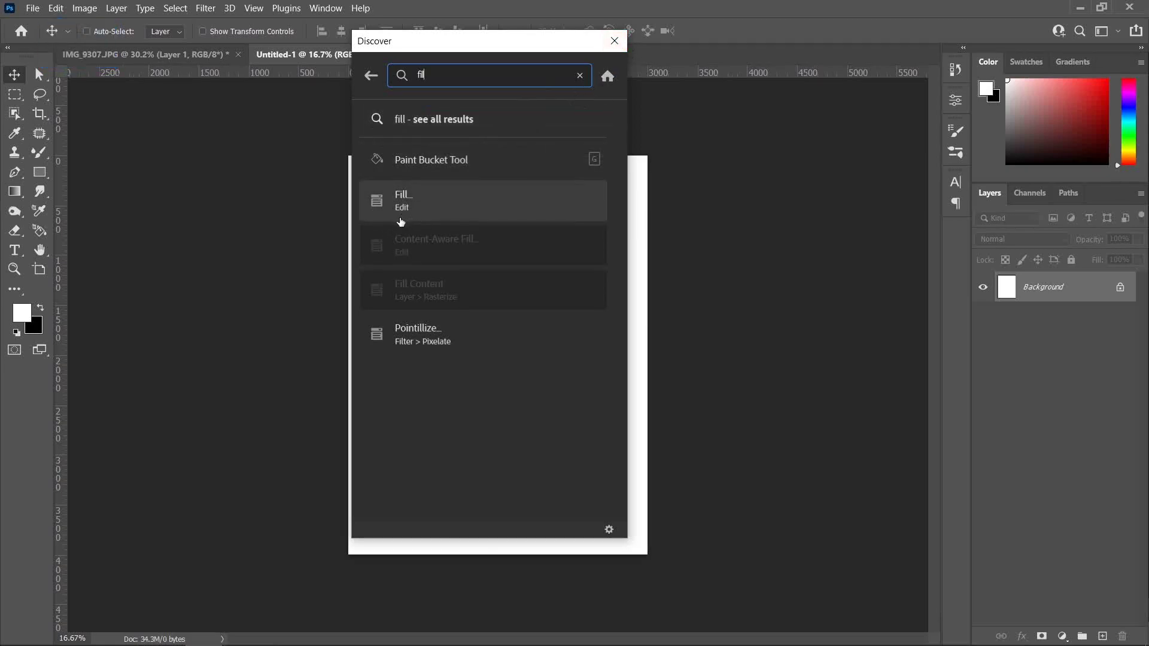
pyautogui.click(608, 51)
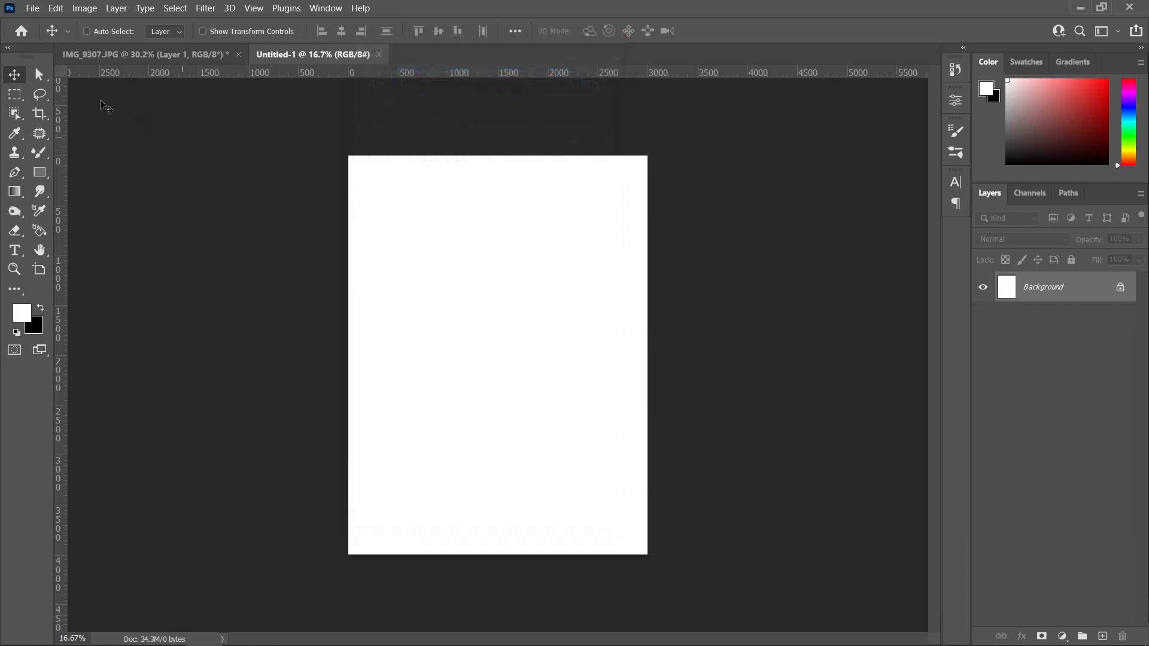
pyautogui.click(56, 8)
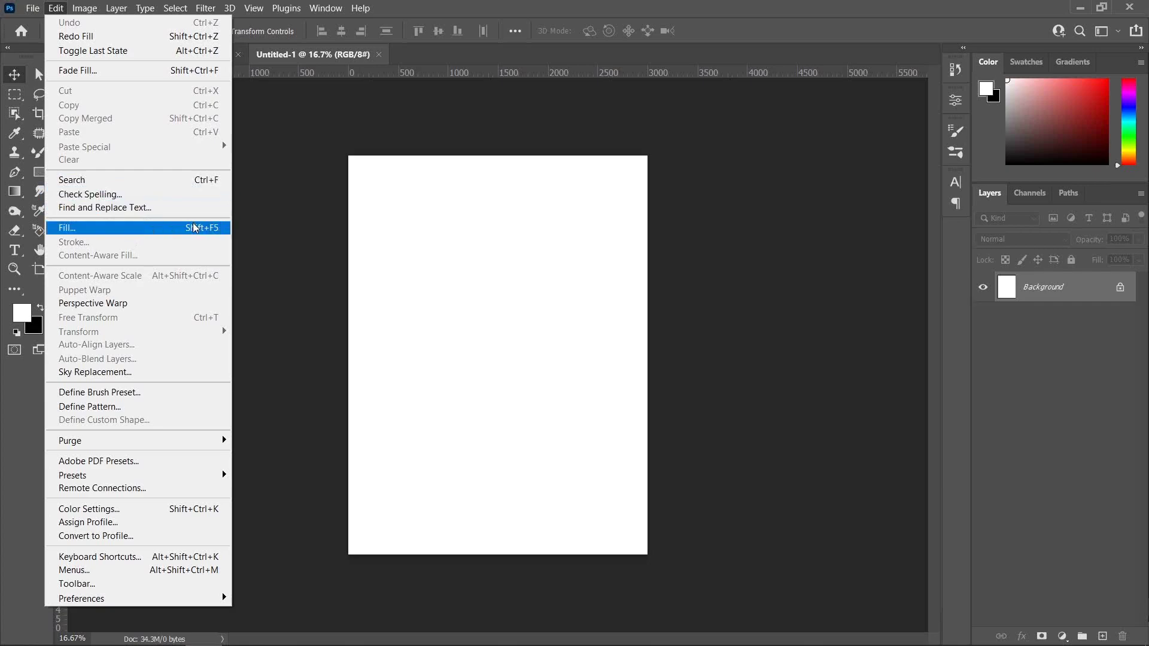
pyautogui.click(127, 227)
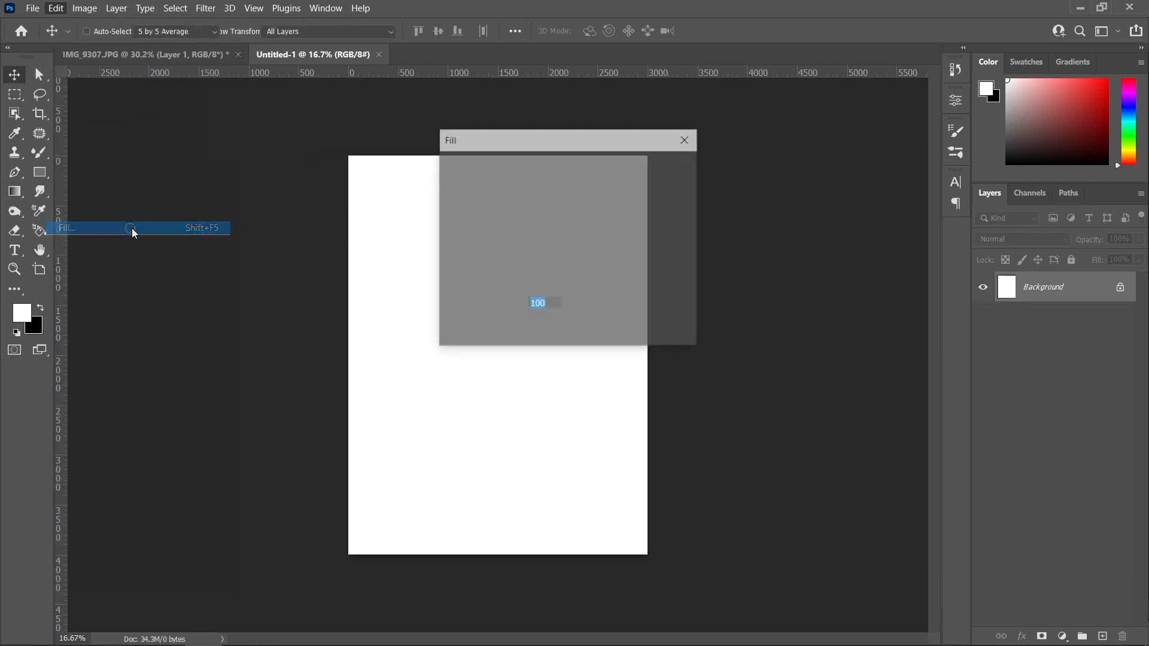
pyautogui.click(573, 165)
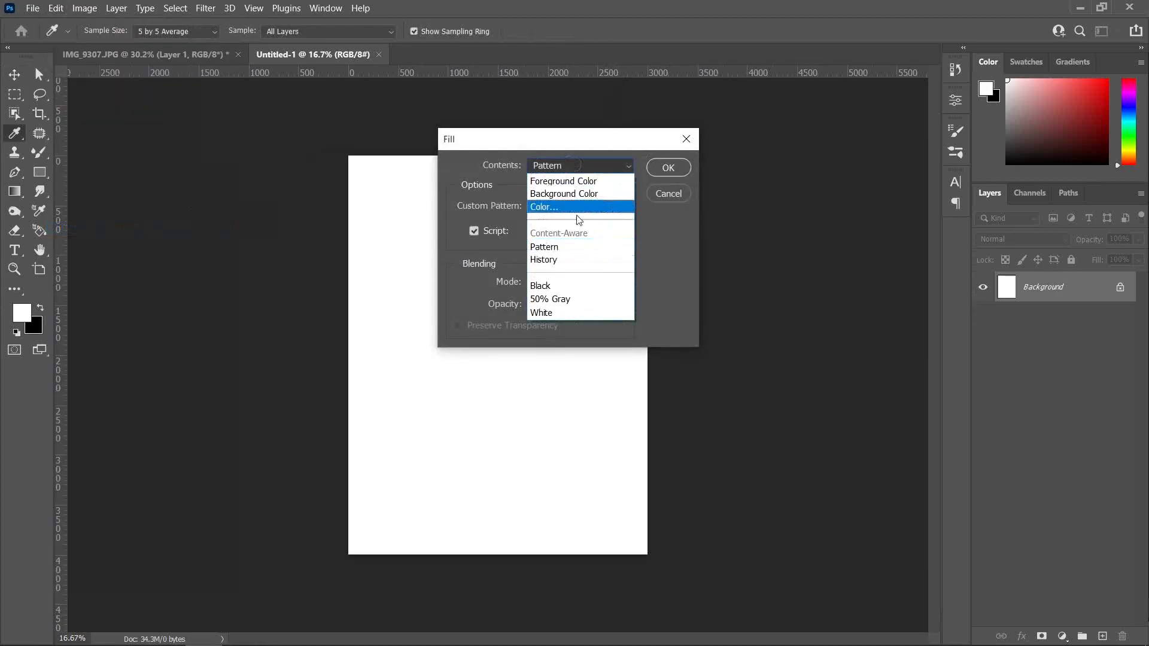
pyautogui.click(556, 206)
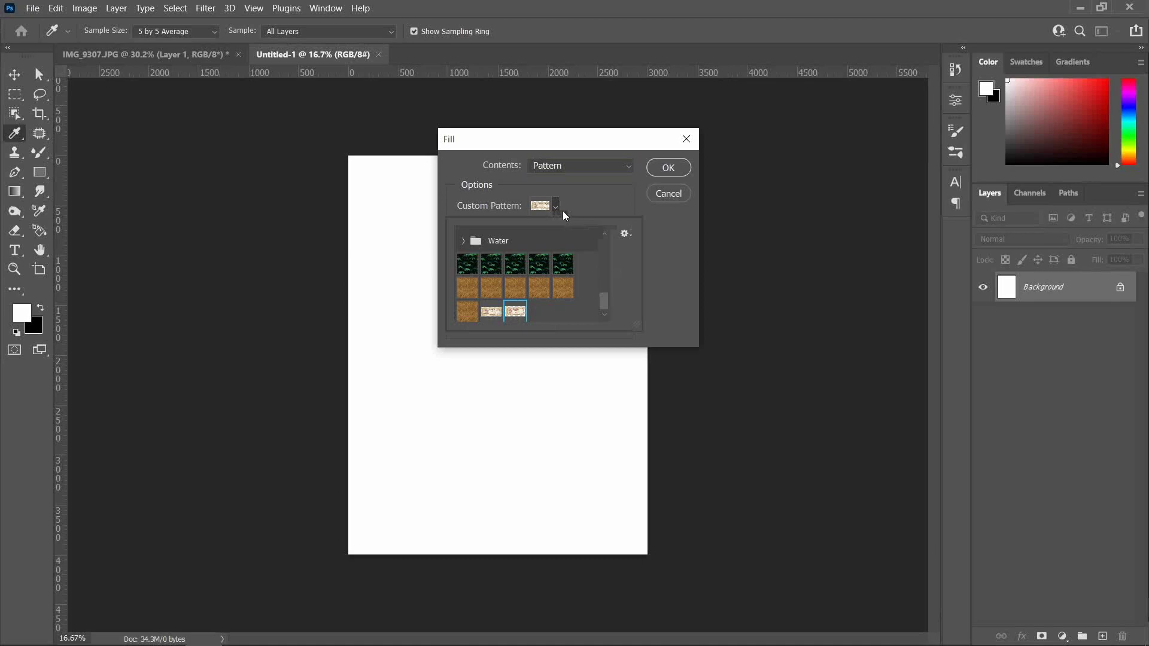
pyautogui.moveTo(608, 297)
pyautogui.mouseDown()
pyautogui.moveTo(600, 247)
pyautogui.moveTo(611, 318)
pyautogui.mouseUp()
pyautogui.click(666, 169)
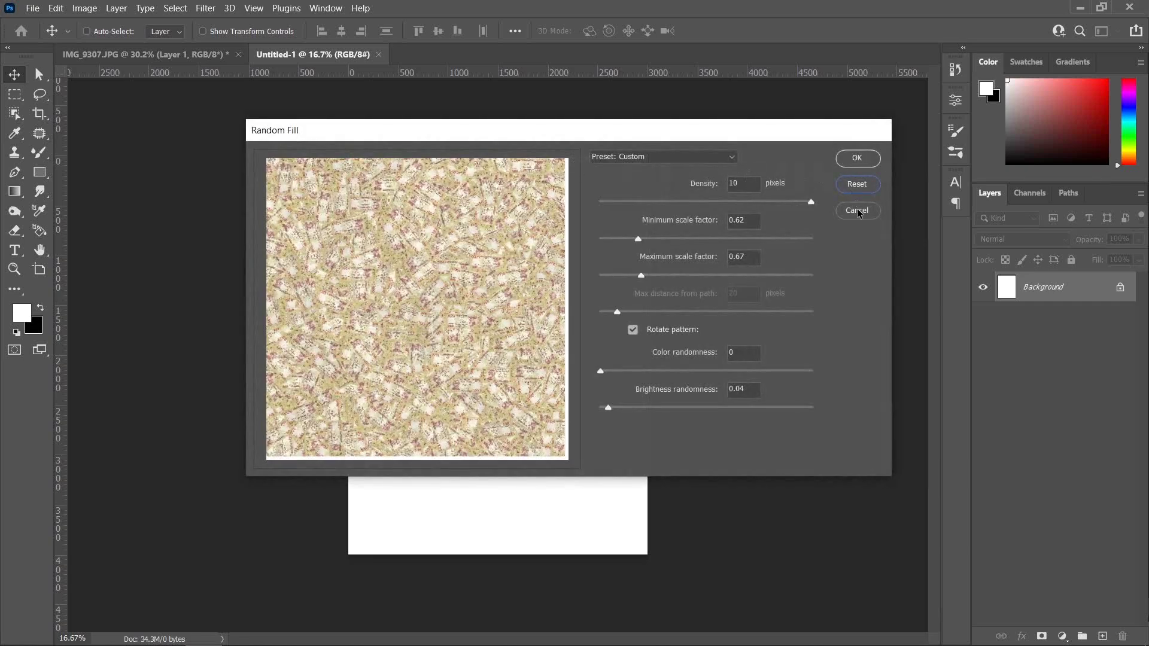
pyautogui.click(855, 211)
# - Start a Fill on the Background layer with Pattern as its contents and the banknote as the custom pattern
pyautogui.click(56, 8)
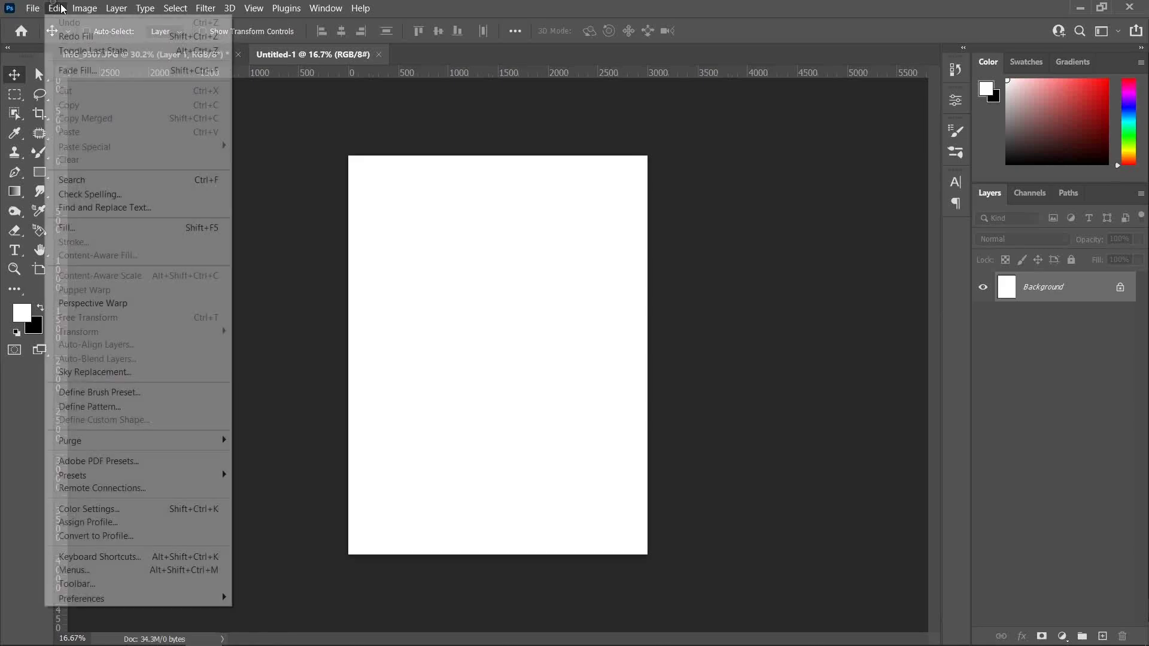
pyautogui.moveTo(55, 8)
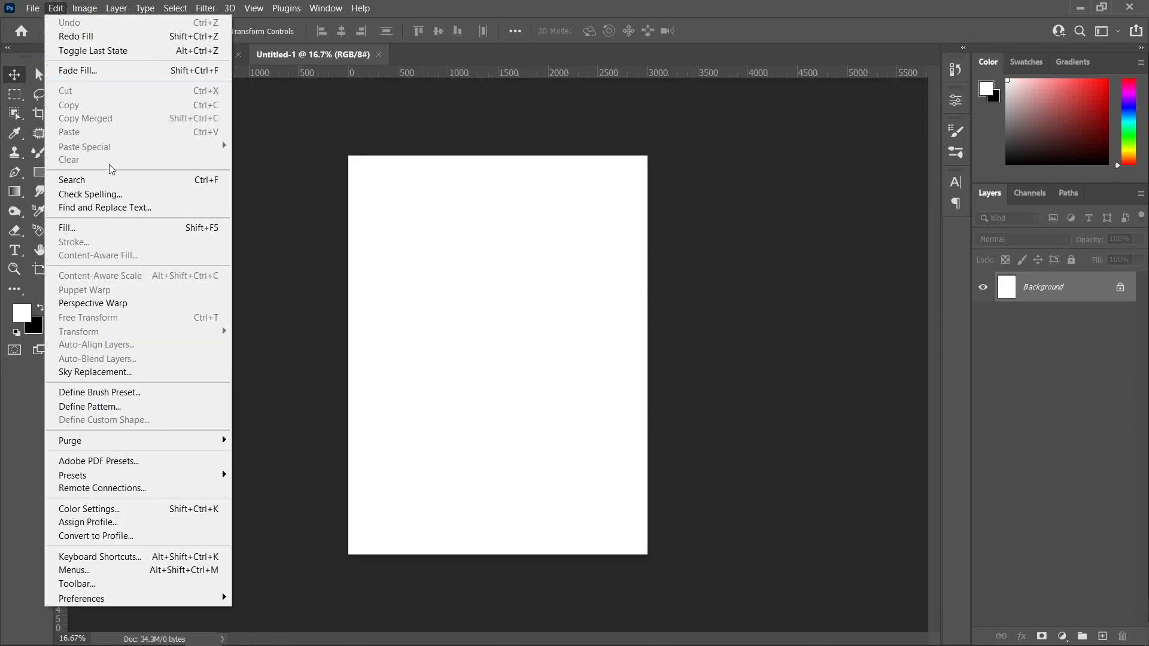
pyautogui.click(111, 229)
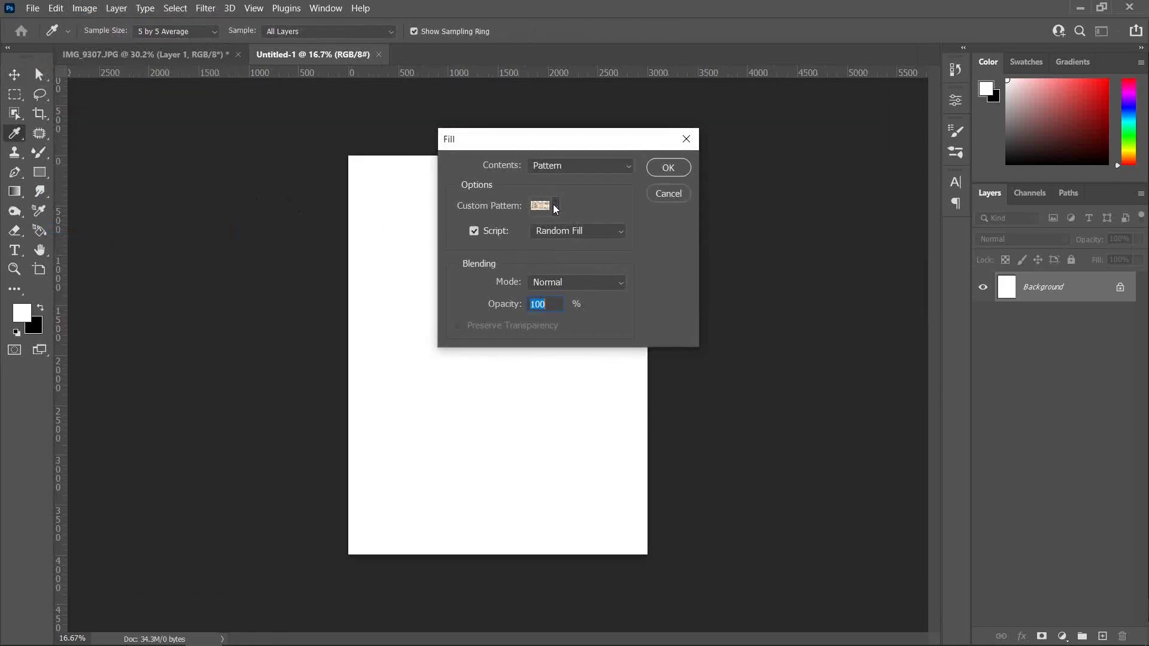
pyautogui.click(554, 206)
pyautogui.click(570, 165)
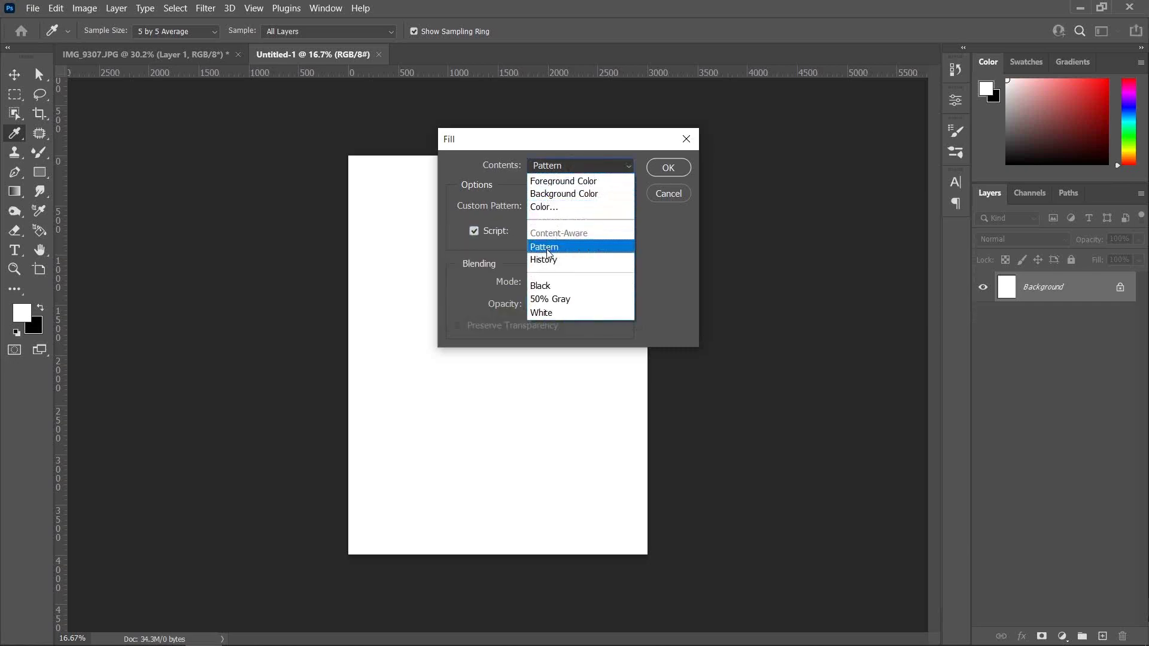
pyautogui.click(548, 248)
pyautogui.click(554, 207)
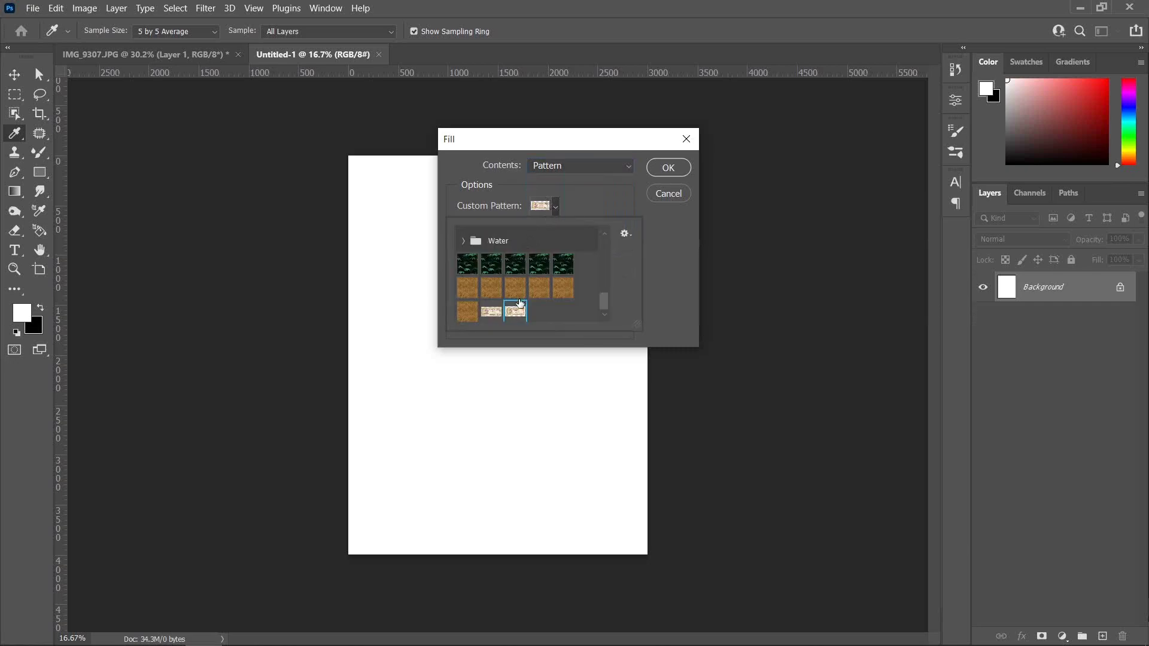
pyautogui.click(592, 210)
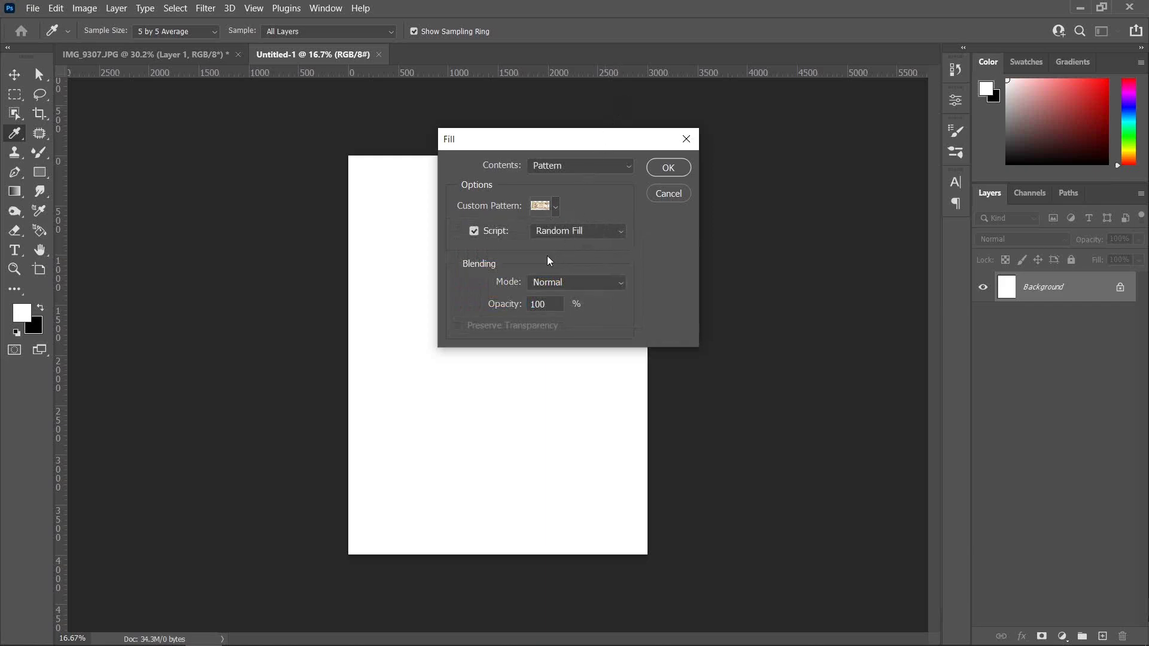
# - Keep the fill's script option enabled and choose Random Fill as the script
pyautogui.click(474, 230)
pyautogui.click(474, 230)
pyautogui.click(595, 232)
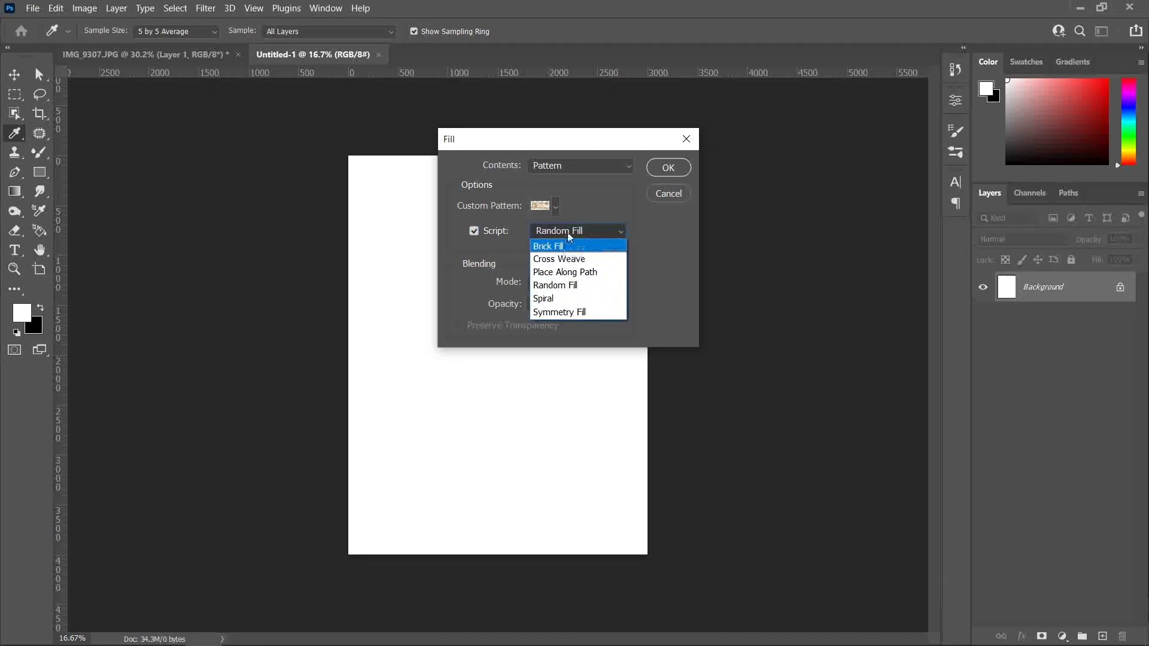
pyautogui.click(585, 288)
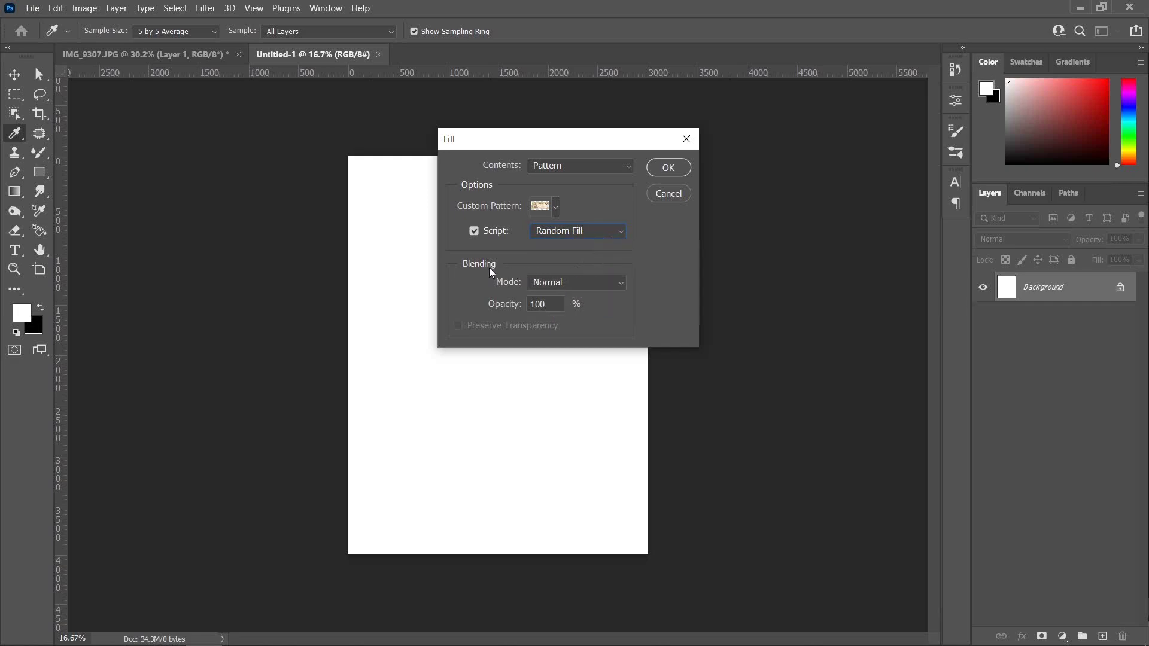
# - Set the fill's blending mode to Normal and apply the scripted Random Fill to the Background layer
pyautogui.click(590, 281)
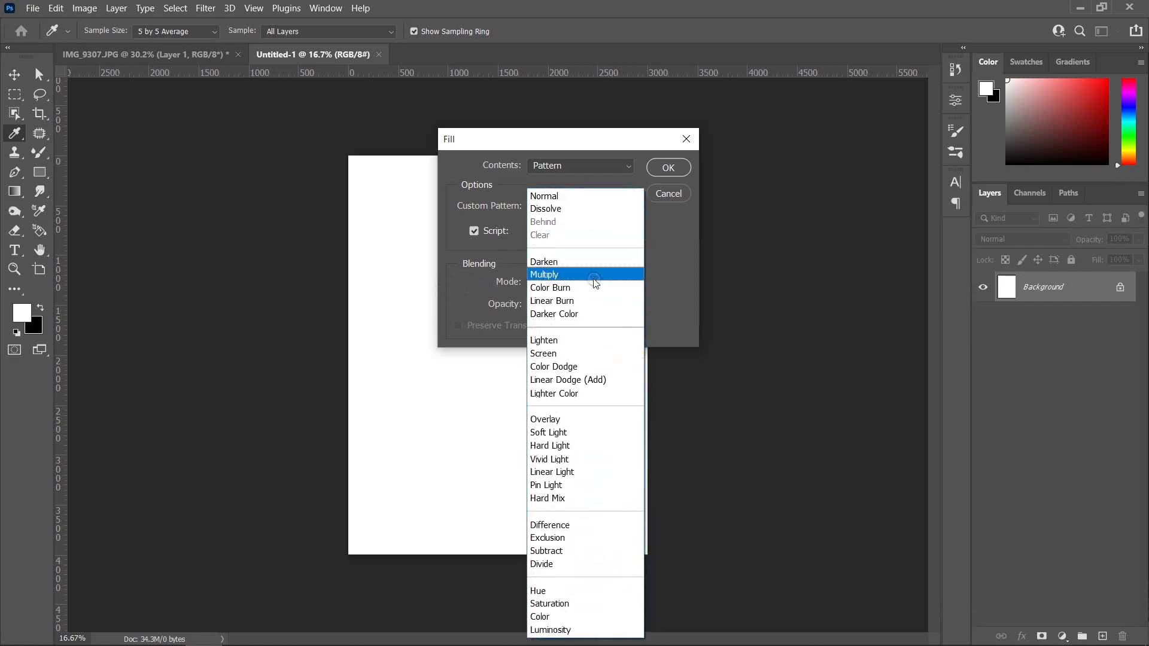
pyautogui.click(555, 206)
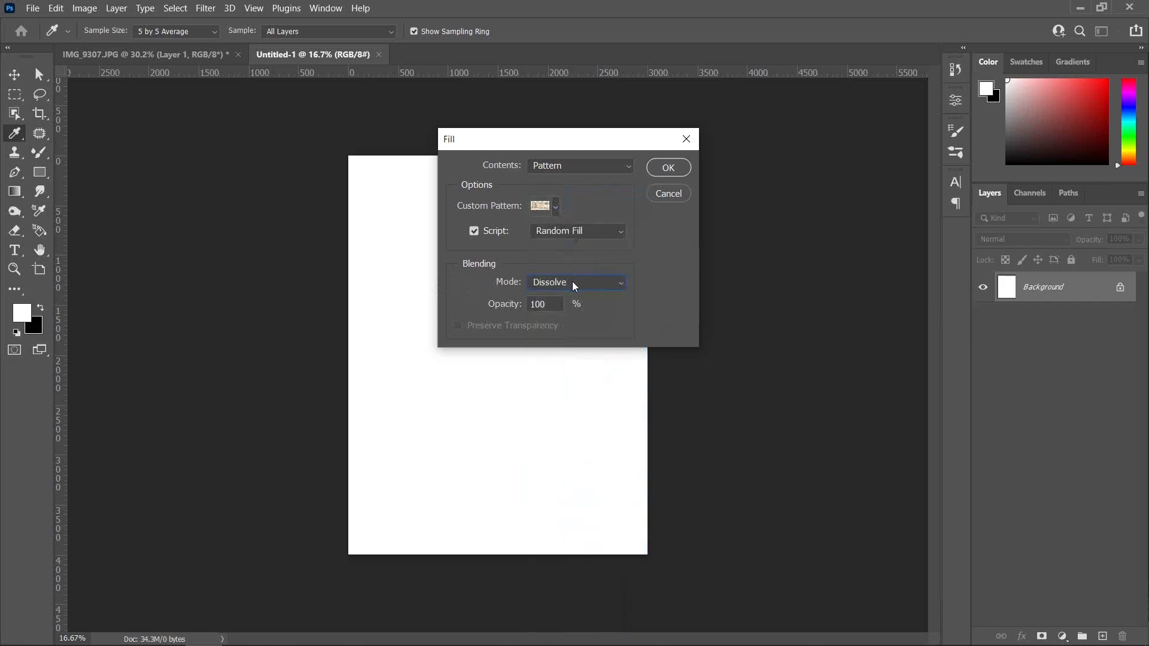
pyautogui.click(572, 281)
pyautogui.click(541, 193)
pyautogui.click(669, 167)
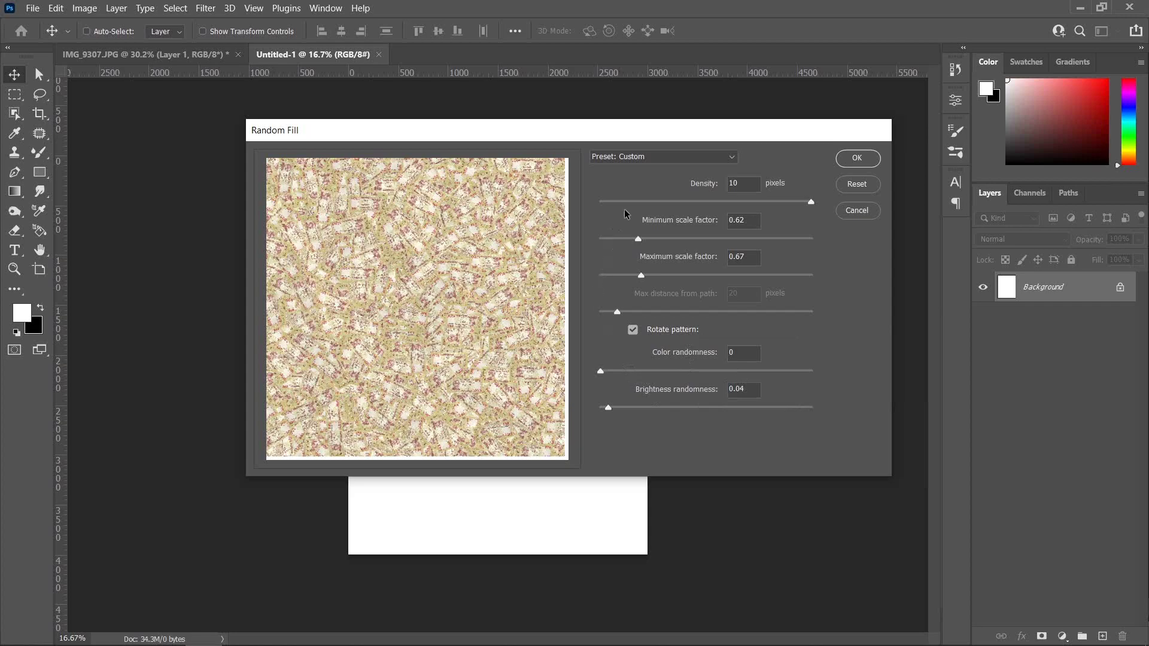
pyautogui.click(858, 160)
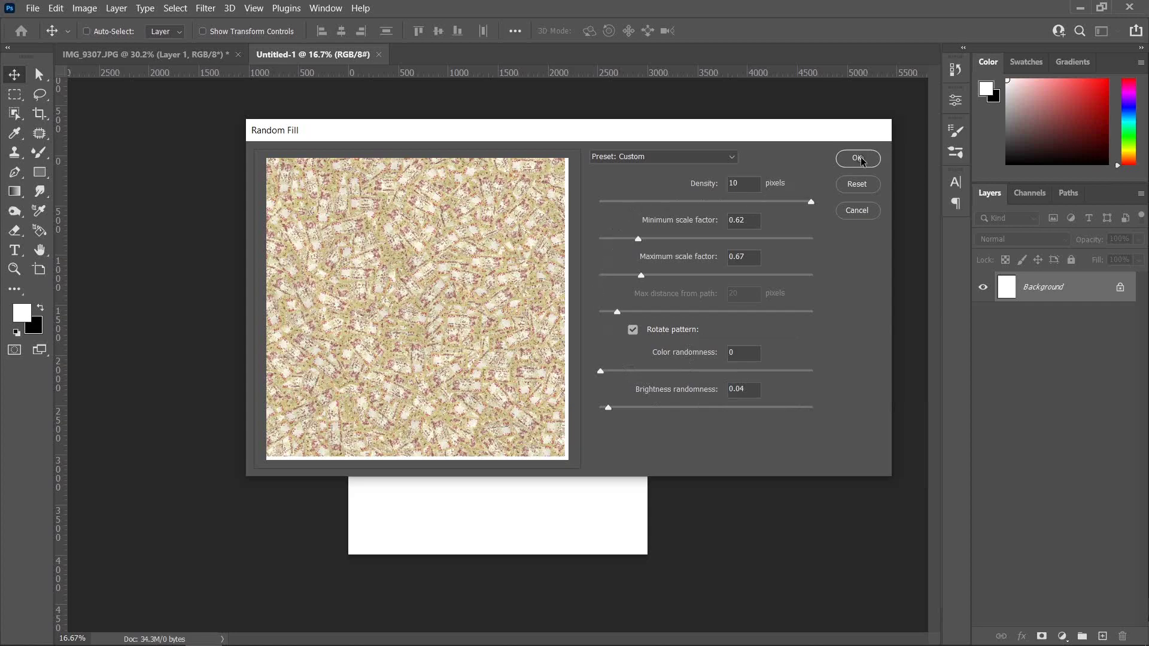